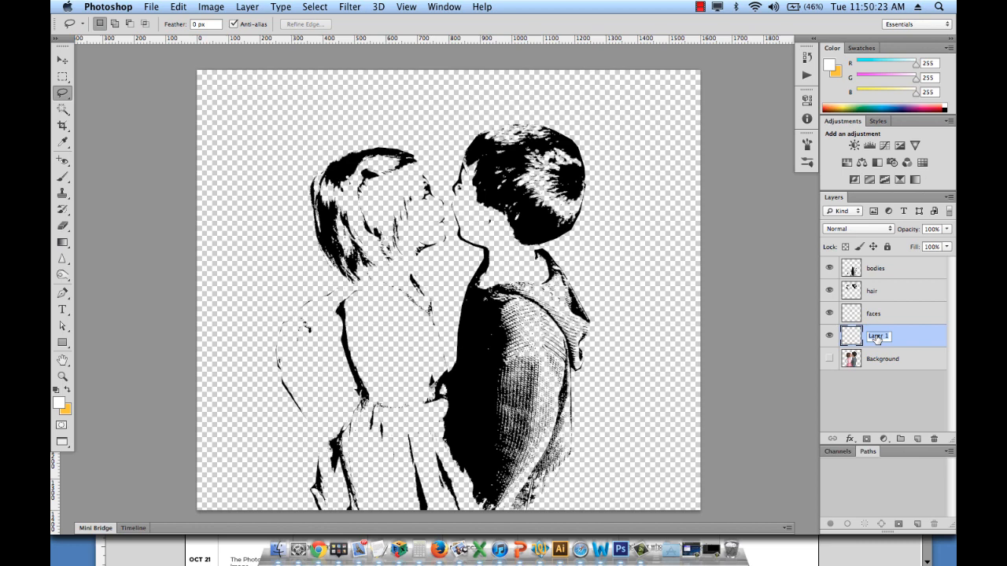
- Name the new layer dress and set the foreground colour to light blue #b2dfe3
key(Return)
click(59, 404)
click(627, 128)
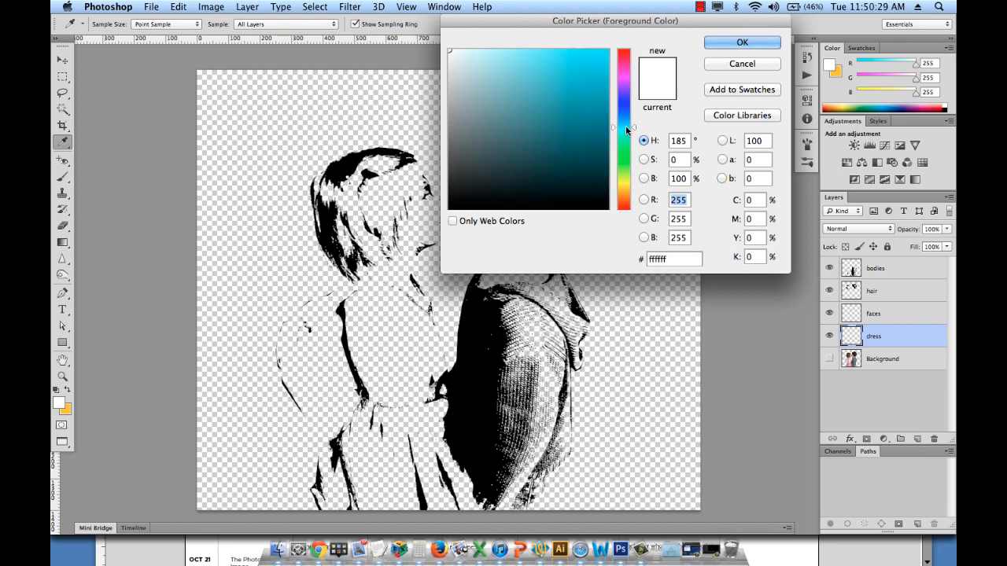
click(472, 79)
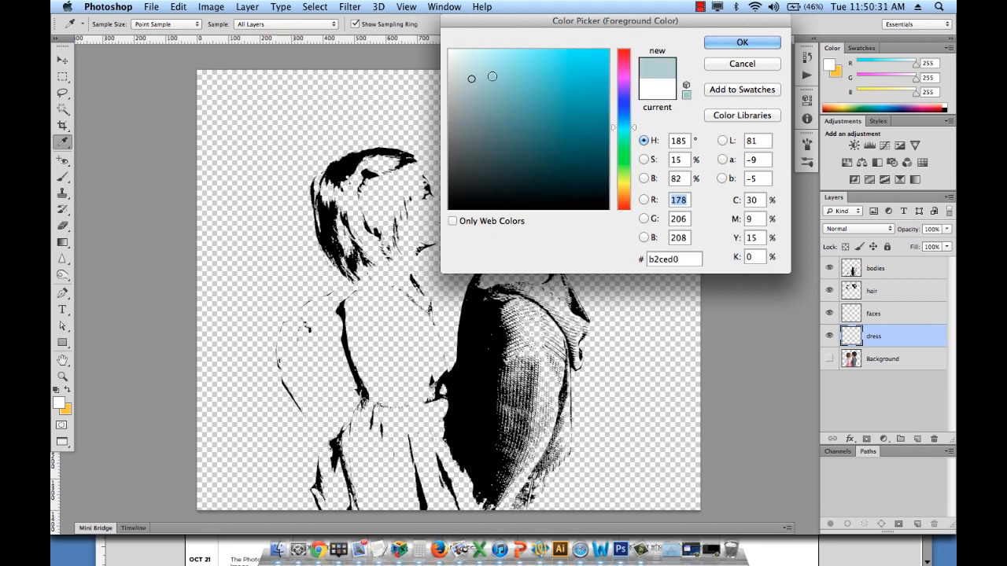
click(492, 76)
click(482, 67)
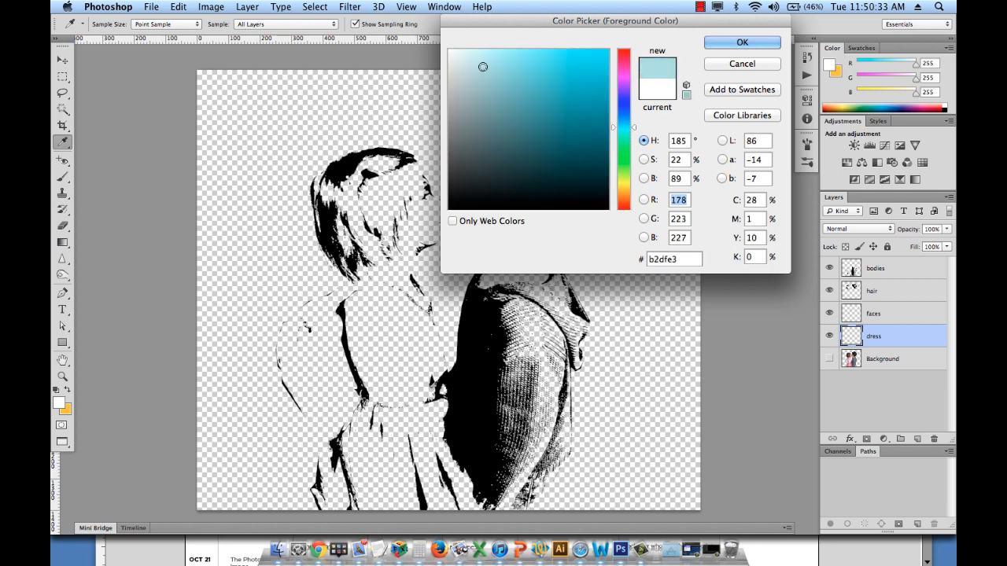
click(732, 44)
- Lasso the girl's sleeve and dress bodice down to the waistband, fill the selection with the light blue foreground colour, and deselect
key(l)
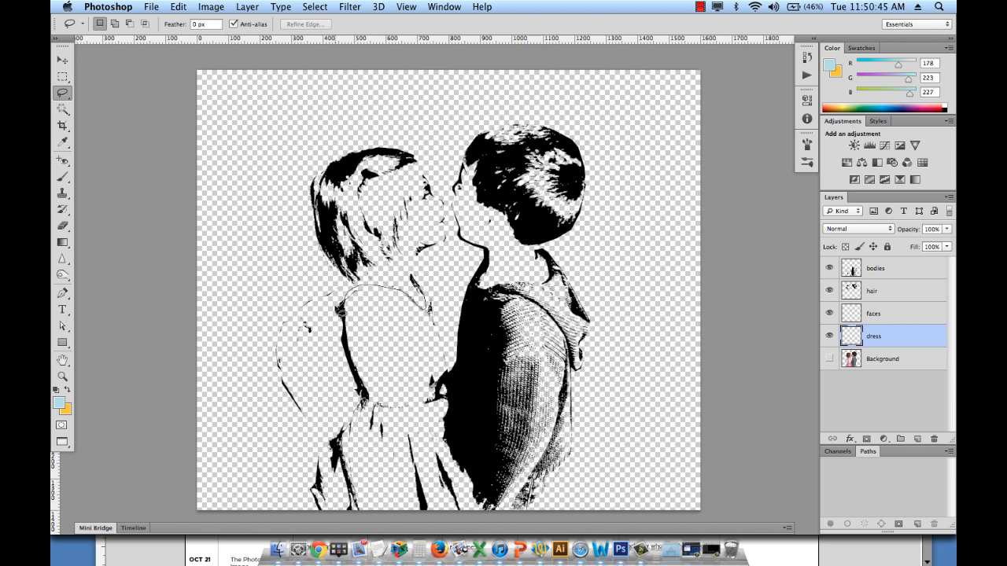
mouse_move(340, 311)
mouse_down()
mouse_move(331, 304)
mouse_move(309, 313)
mouse_move(289, 340)
mouse_up()
mouse_move(316, 431)
mouse_down()
mouse_move(324, 443)
mouse_move(351, 431)
mouse_move(367, 407)
mouse_move(424, 413)
mouse_move(447, 403)
mouse_move(445, 362)
mouse_up()
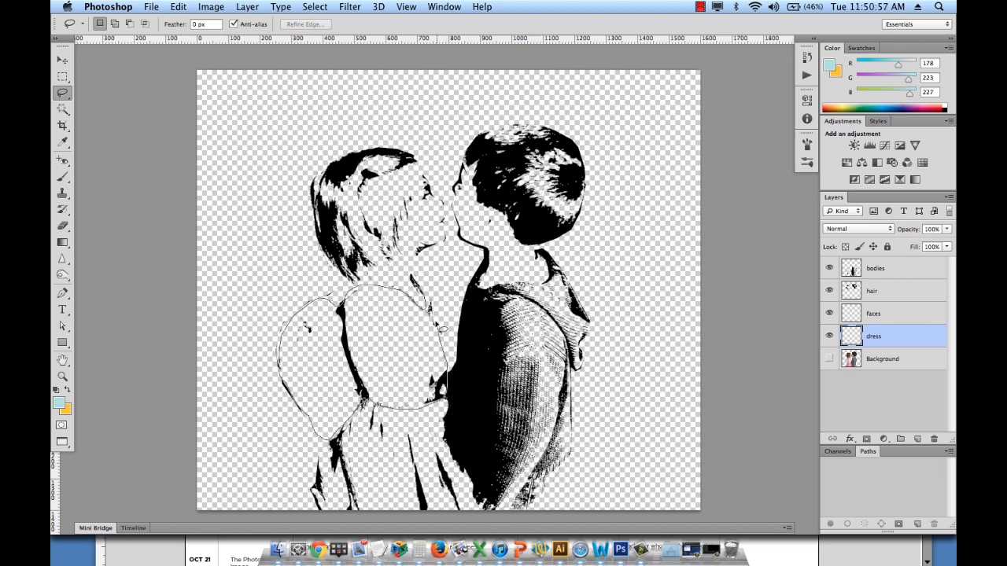
drag(318, 437, 322, 439)
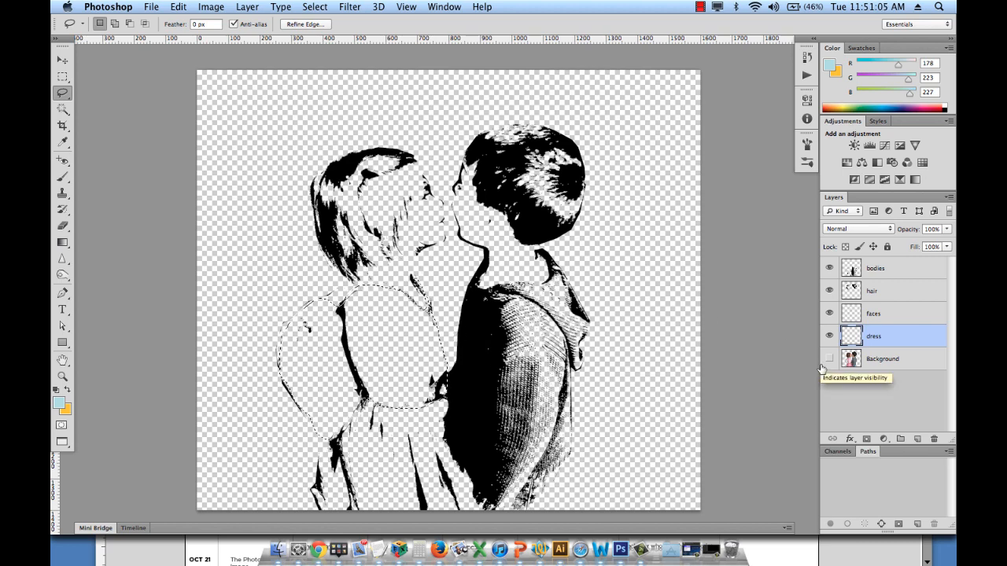
key(alt+BackSpace)
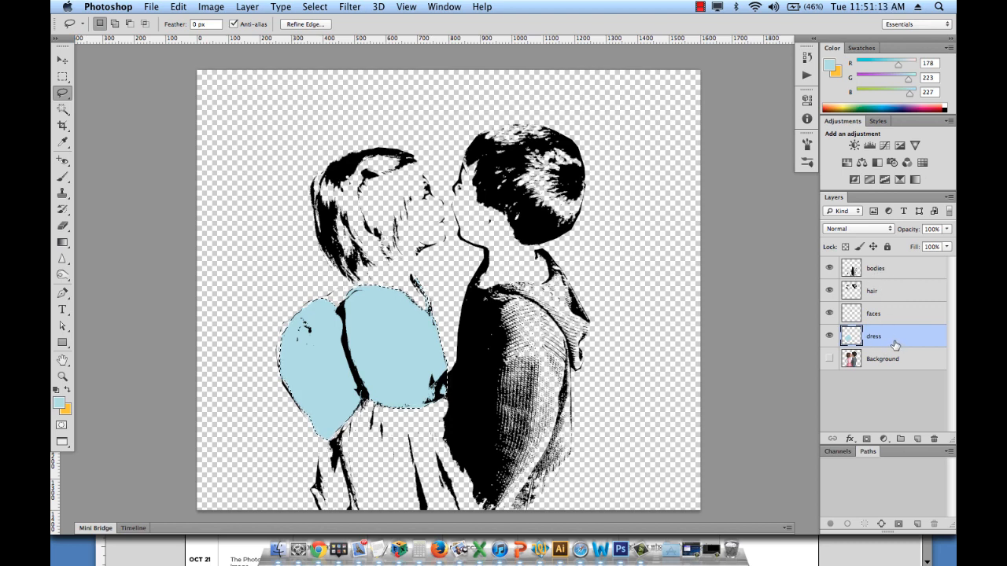
key(super+d)
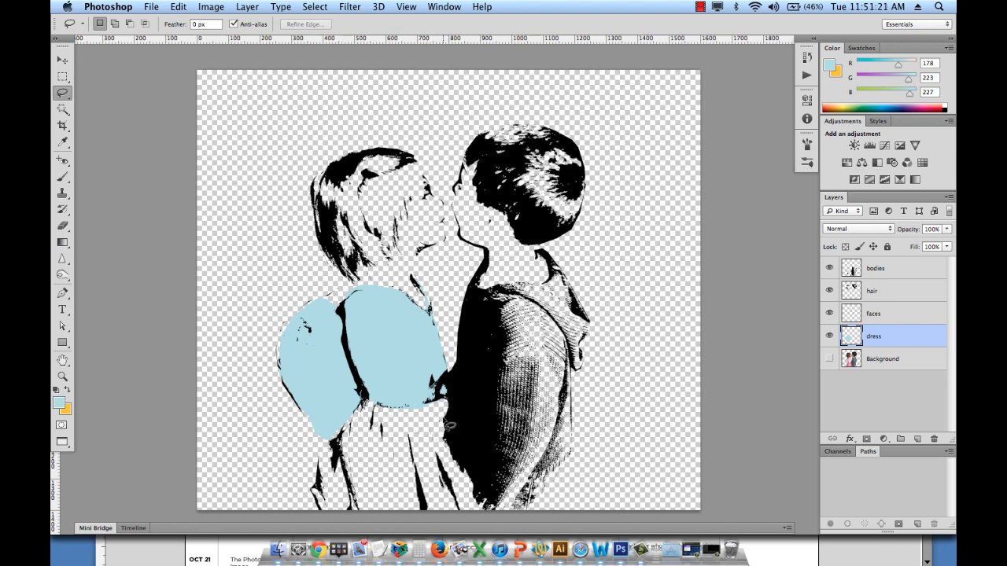
- Lasso the skirt below the waistband, fill it with the same light blue on the dress layer, and deselect
mouse_move(376, 431)
mouse_down()
mouse_move(350, 431)
mouse_move(337, 447)
mouse_move(316, 496)
mouse_move(324, 519)
mouse_move(489, 513)
mouse_move(450, 430)
mouse_up()
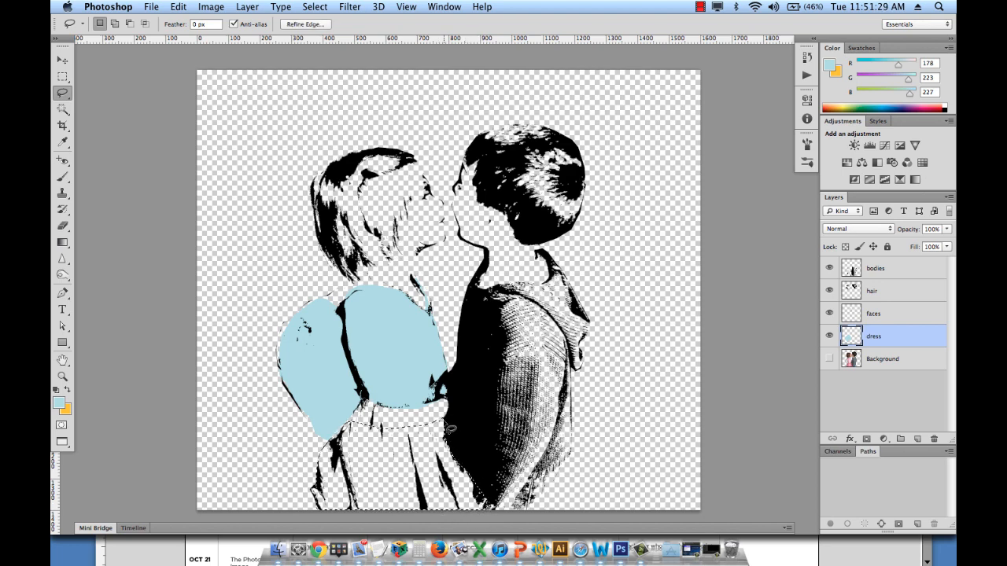
key(alt+BackSpace)
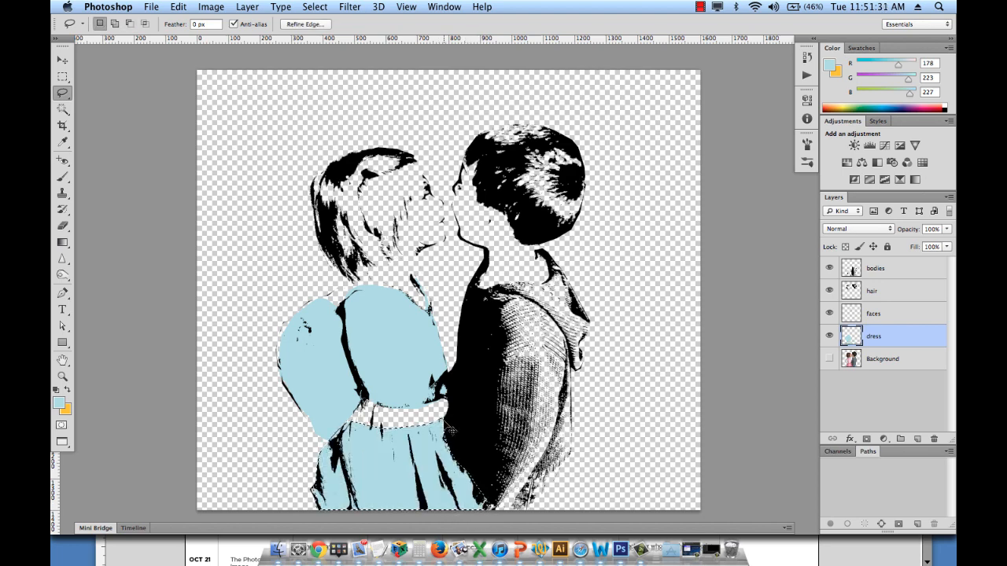
key(super+d)
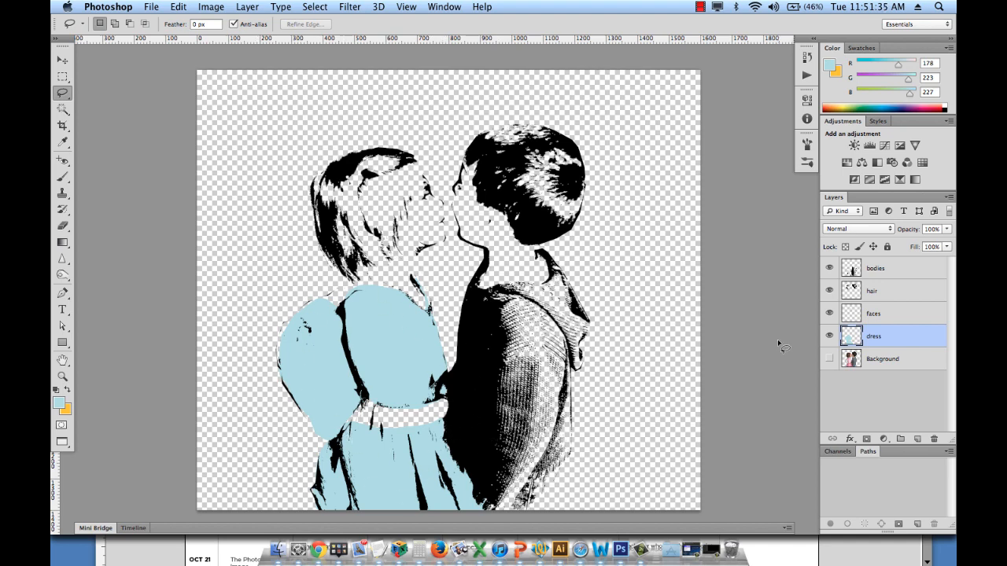
- Add a new layer above the dress layer and name it sweater
click(917, 439)
double_click(877, 337)
text(sweater)
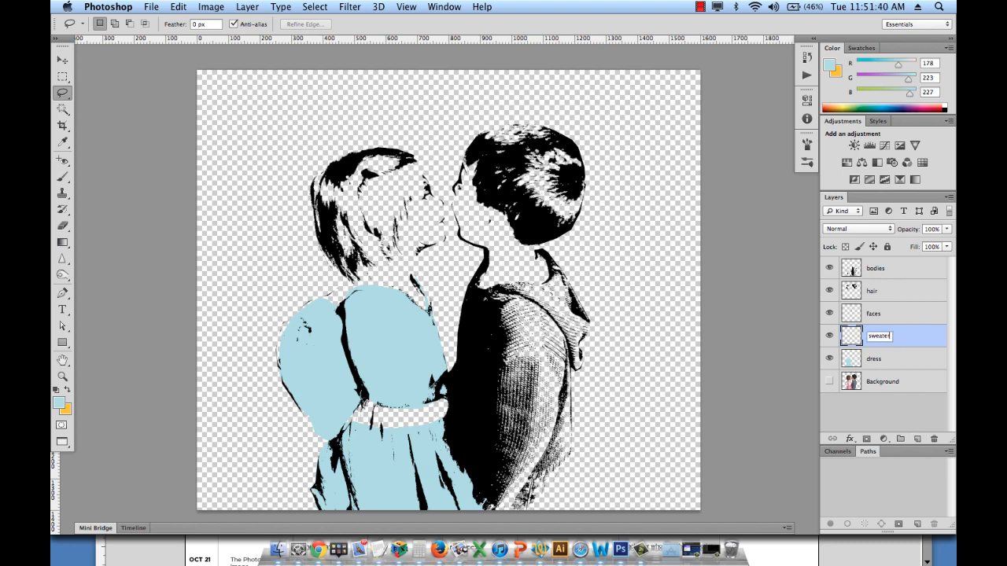
key(Return)
- Set the foreground colour to olive green #586139
click(58, 404)
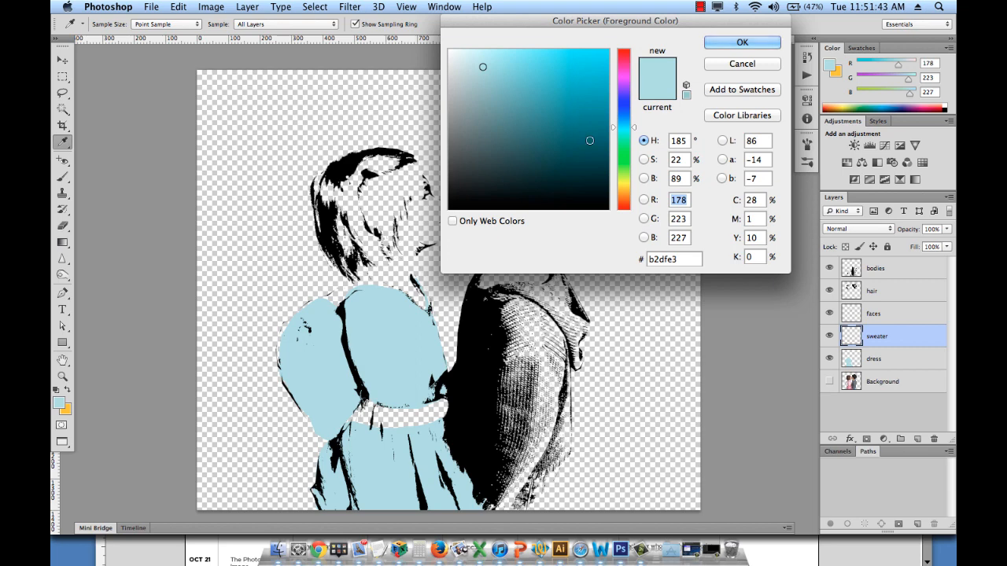
drag(632, 132, 634, 180)
click(514, 136)
click(517, 158)
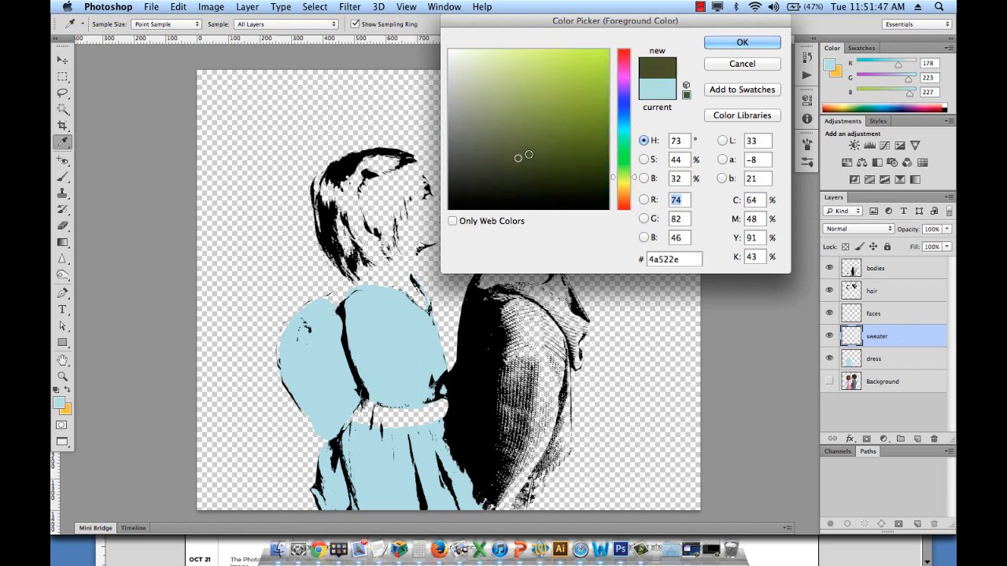
click(515, 148)
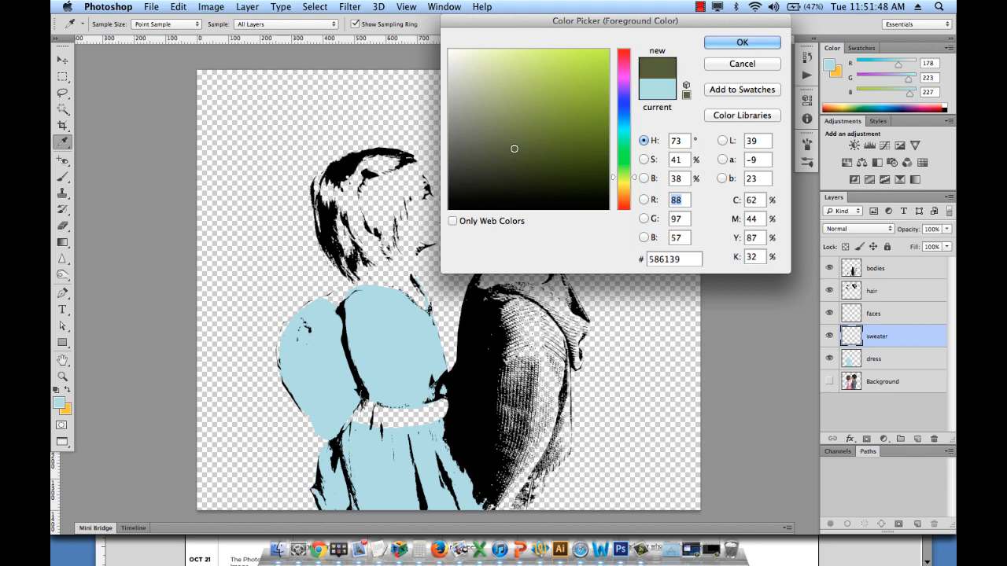
click(716, 40)
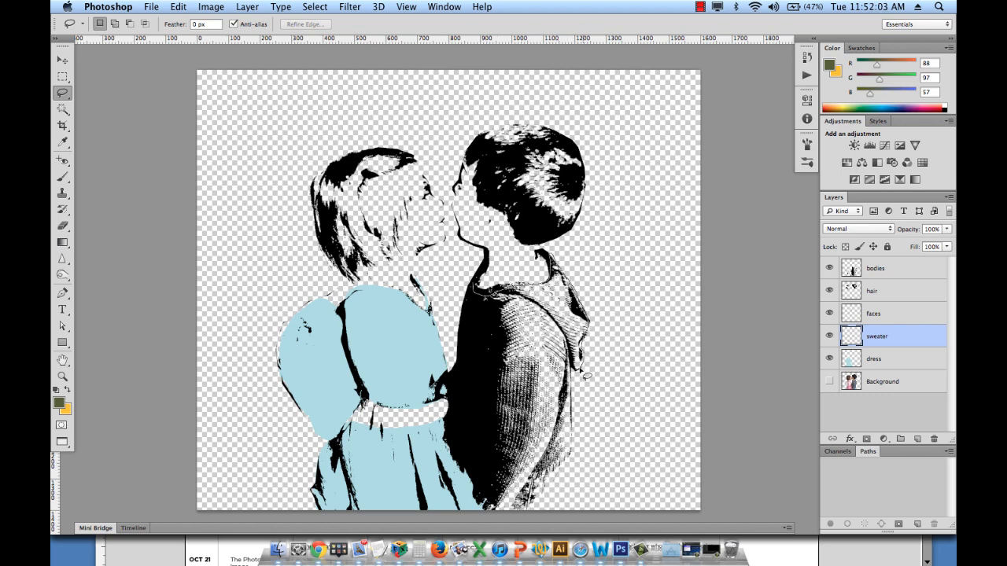
- Lasso the boy's hooded sweater, fill it with the olive green foreground colour, and deselect
mouse_move(581, 386)
mouse_down()
mouse_move(572, 465)
mouse_move(508, 512)
mouse_move(482, 513)
mouse_move(469, 465)
mouse_move(473, 284)
mouse_up()
key(alt+BackSpace)
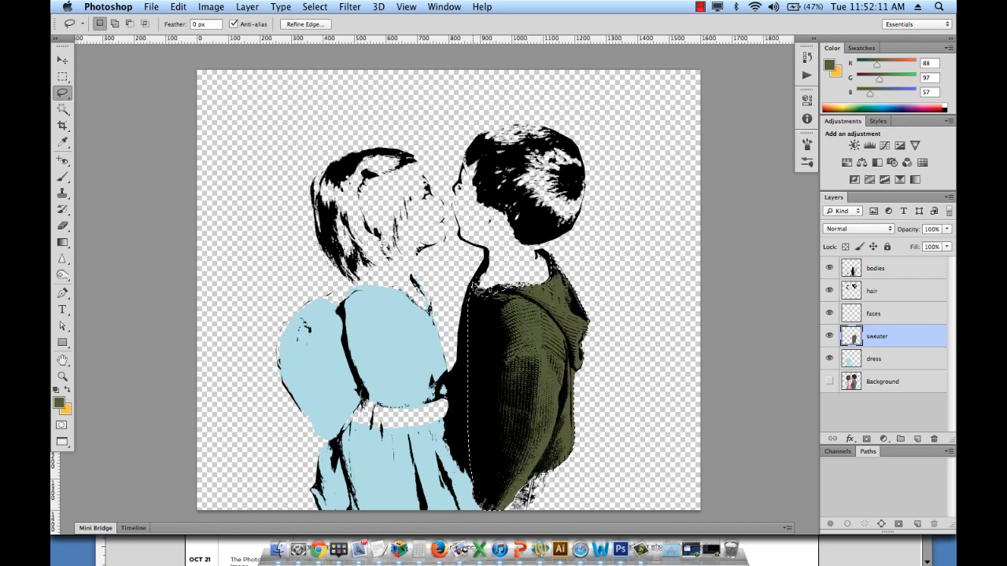
key(super+d)
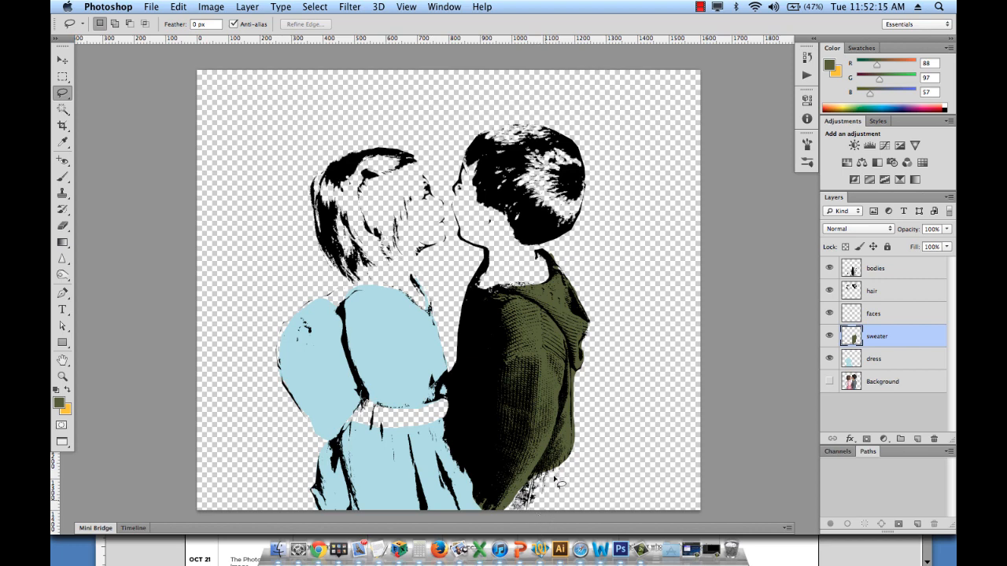
- Sample the dress's light blue and darken it to a grey-blue foreground colour, RGB 136, 172, 175
click(60, 402)
click(374, 339)
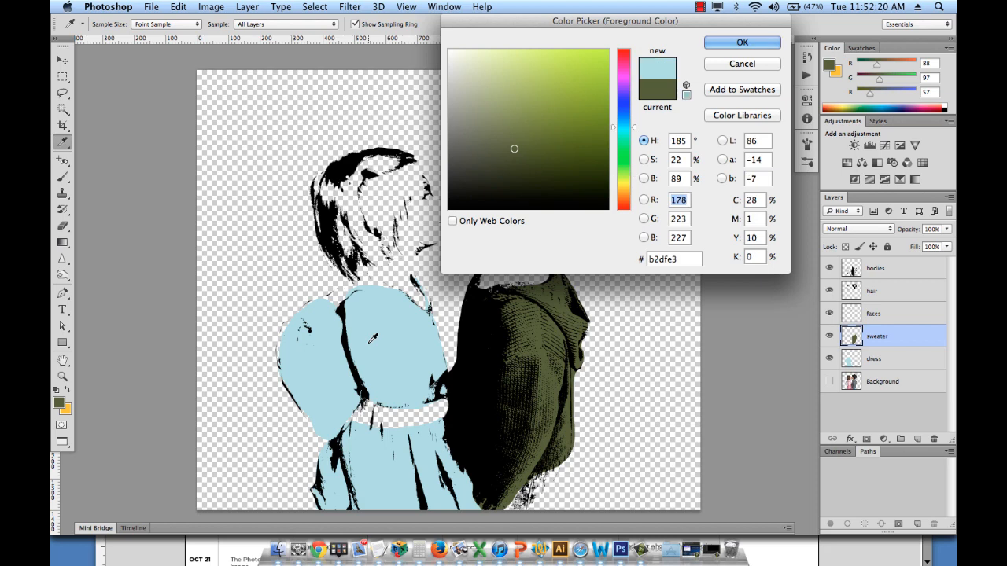
click(484, 98)
key(Return)
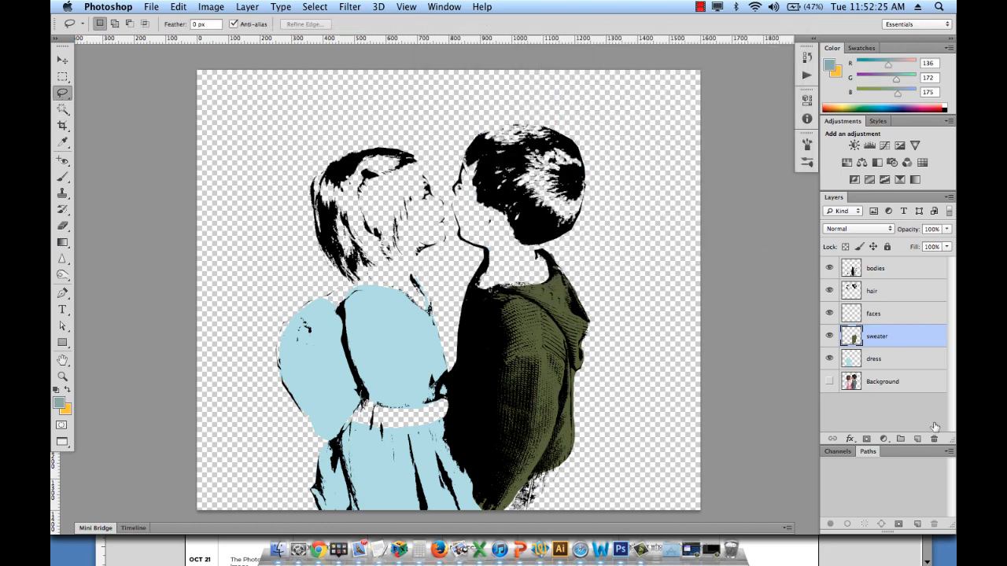
- Add a new layer above the sweater layer and name it jeans
click(917, 440)
key(s)
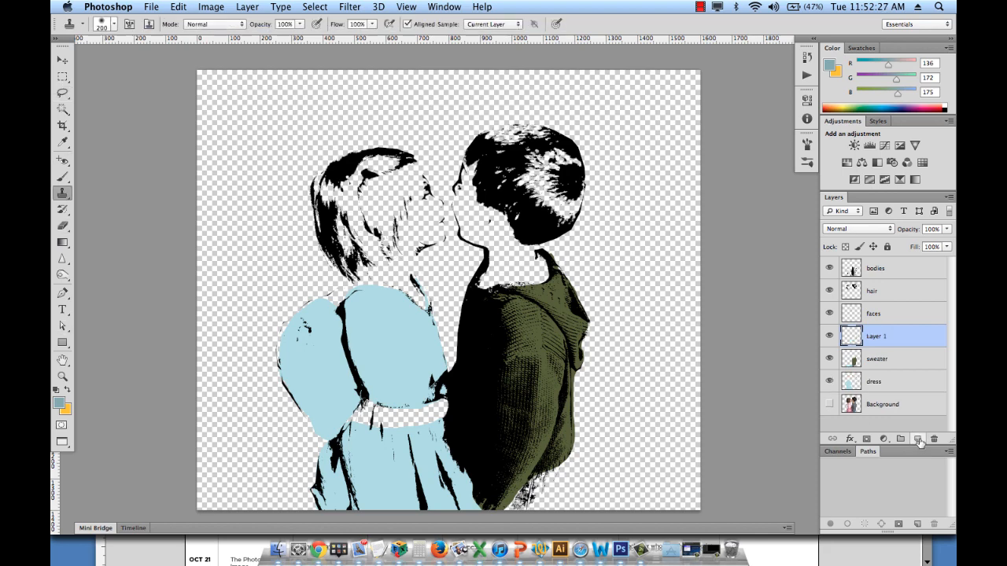
double_click(876, 337)
text(jeans)
key(Return)
- Lasso the visible patch of jeans below the sweater, fill it with the grey-blue foreground colour, and deselect
click(63, 92)
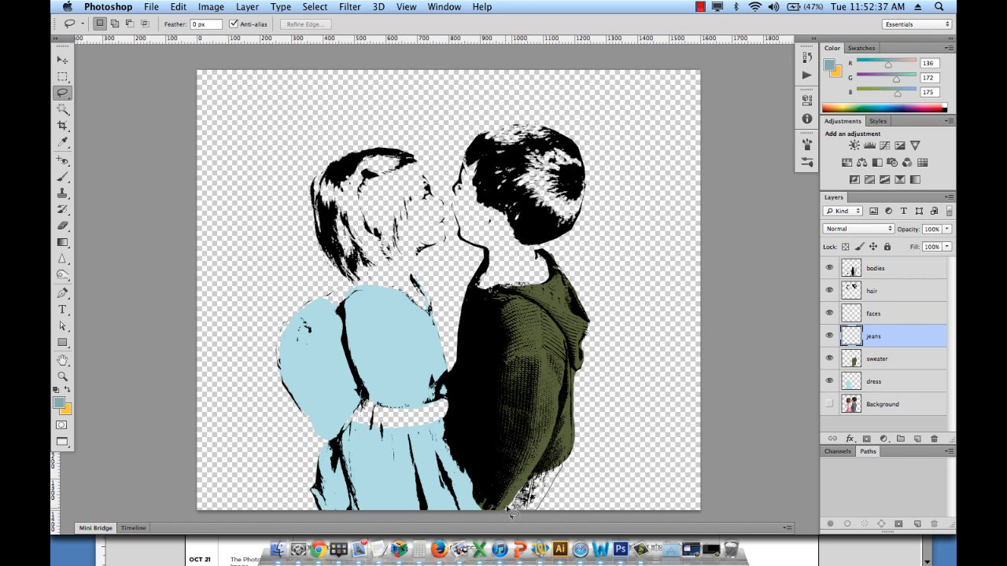
drag(533, 477, 561, 466)
key(alt+BackSpace)
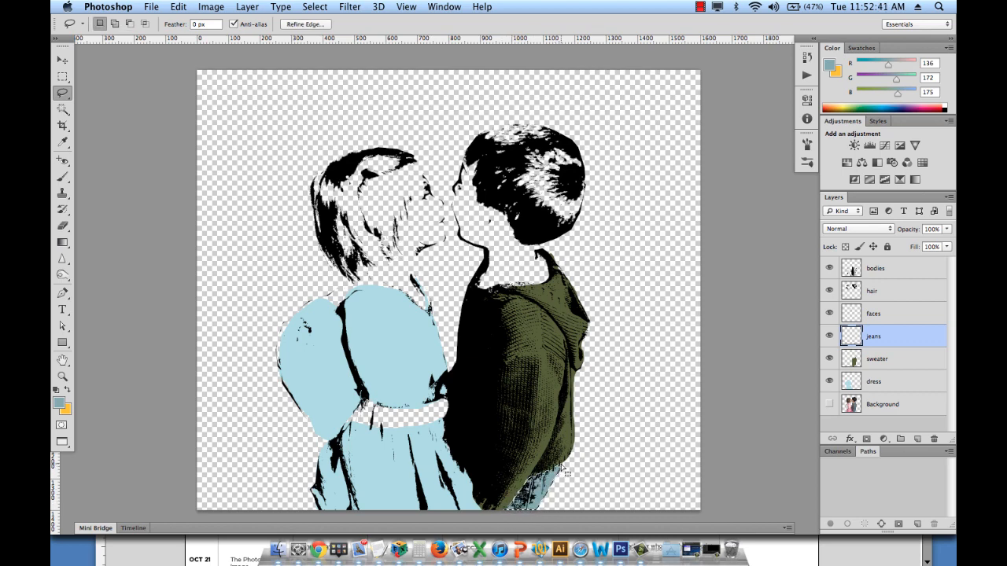
key(super+d)
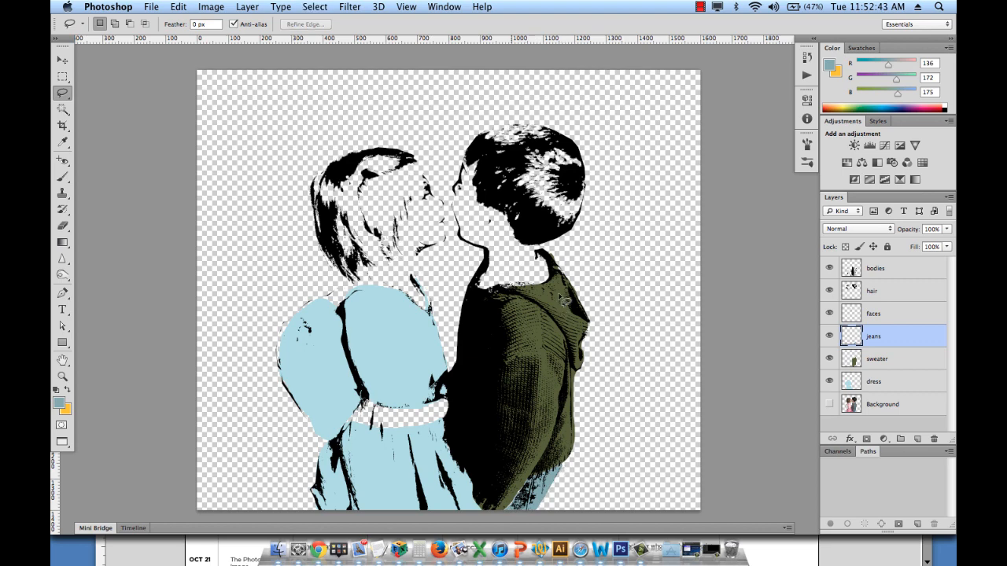
- Add a new layer above the jeans layer and name it hair
click(62, 60)
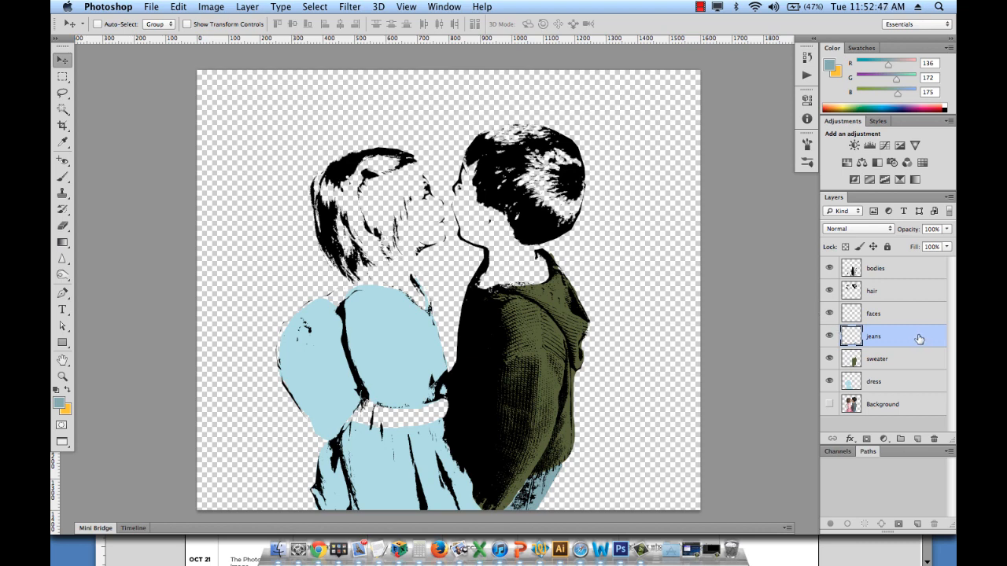
click(918, 439)
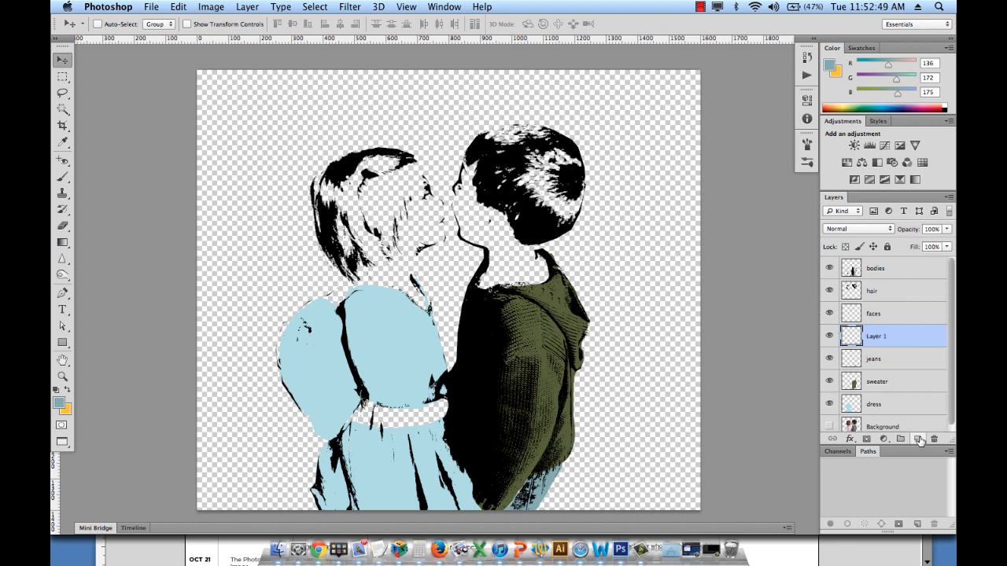
double_click(878, 336)
text(N)
text(air)
key(Return)
- Lasso the boy's hair, fill it with dark red (RGB 85, 15, 15) on the new hair layer, and deselect
click(63, 94)
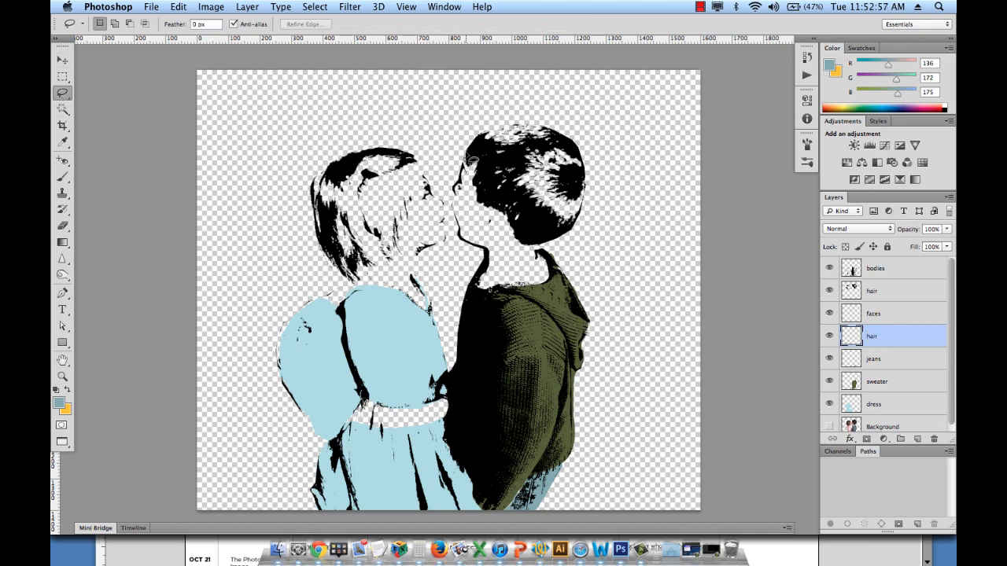
mouse_move(471, 162)
mouse_down()
mouse_move(536, 241)
mouse_move(577, 229)
mouse_move(591, 189)
mouse_move(583, 156)
mouse_move(554, 135)
mouse_move(513, 130)
mouse_move(471, 164)
mouse_up()
click(58, 402)
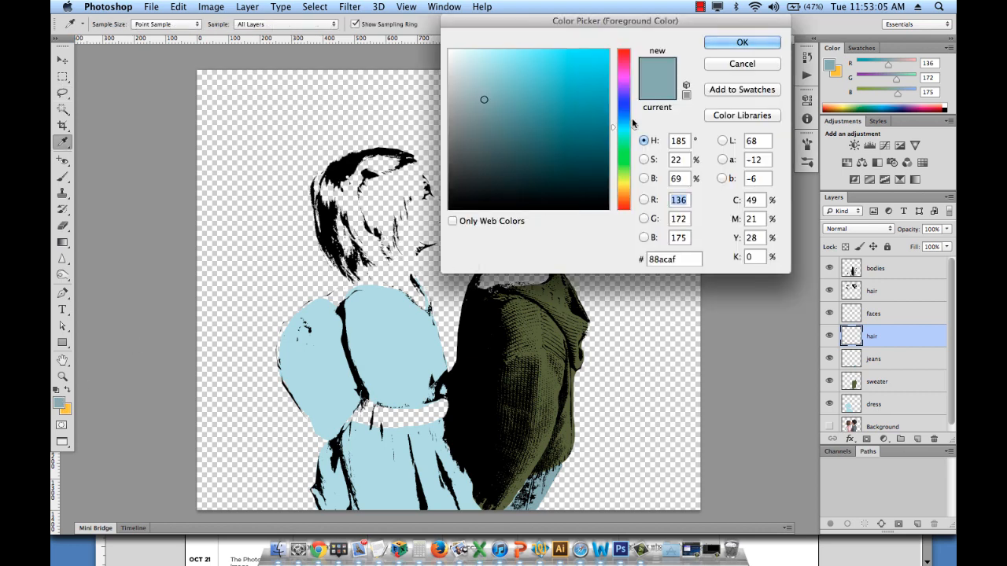
click(626, 79)
click(631, 50)
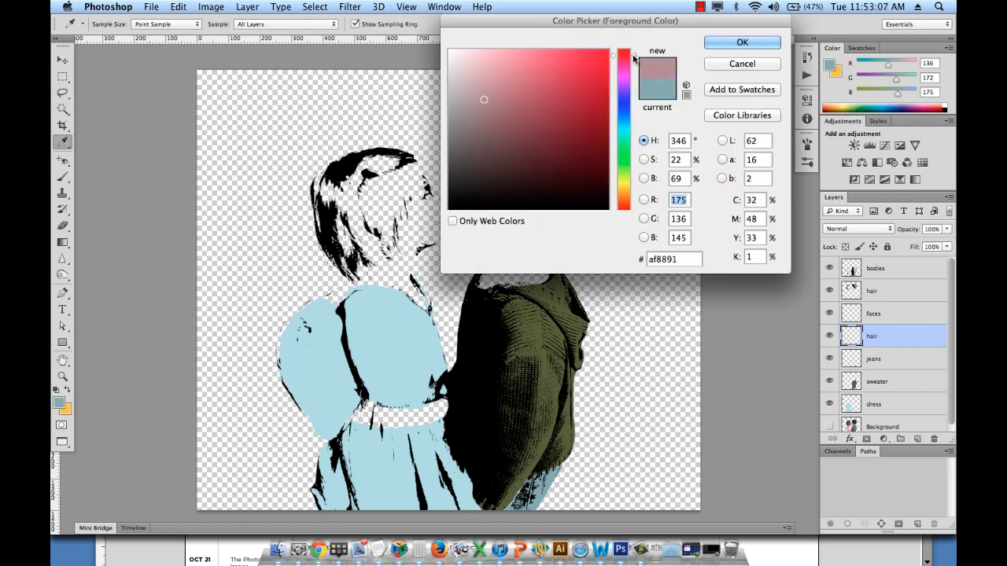
mouse_move(588, 170)
mouse_down()
mouse_move(569, 166)
mouse_move(580, 155)
mouse_up()
click(713, 44)
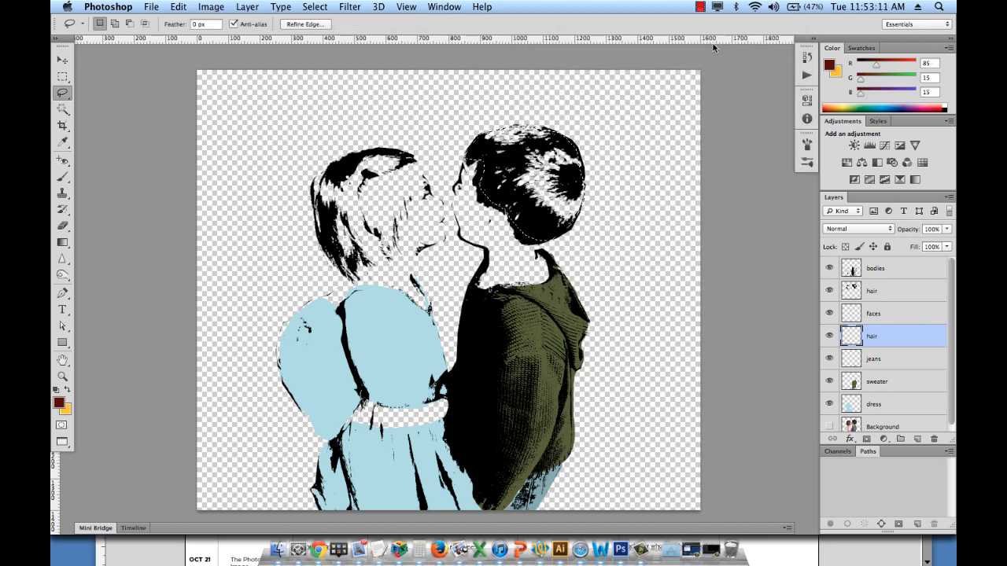
key(alt+BackSpace)
key(super+d)
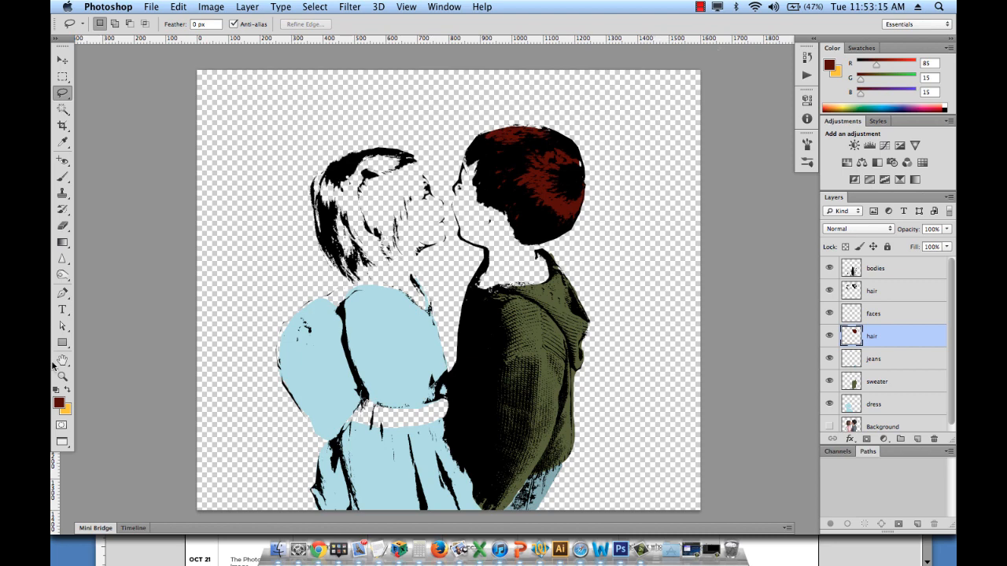
- Set the foreground colour to golden blond, RGB 200, 158, 58
click(59, 404)
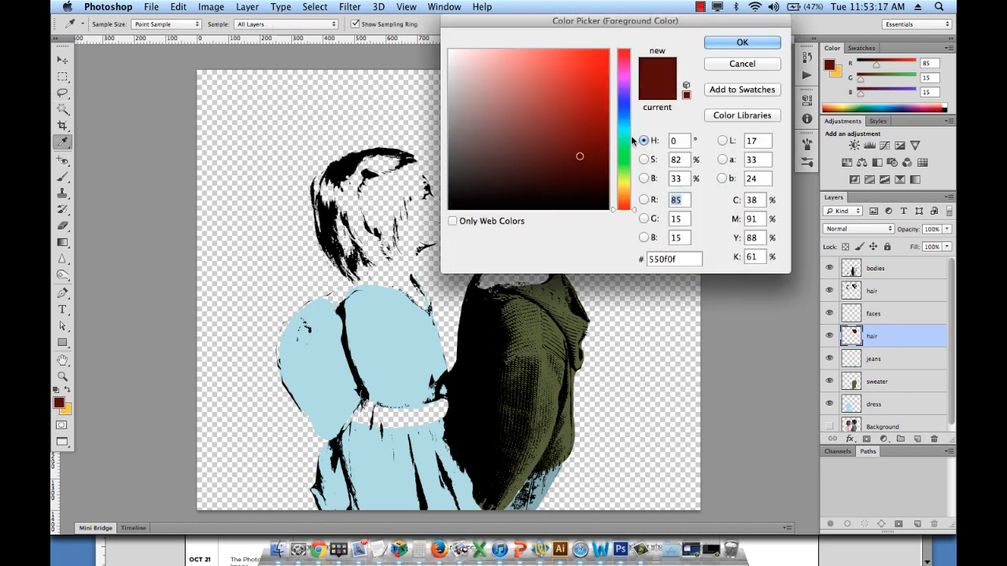
click(539, 102)
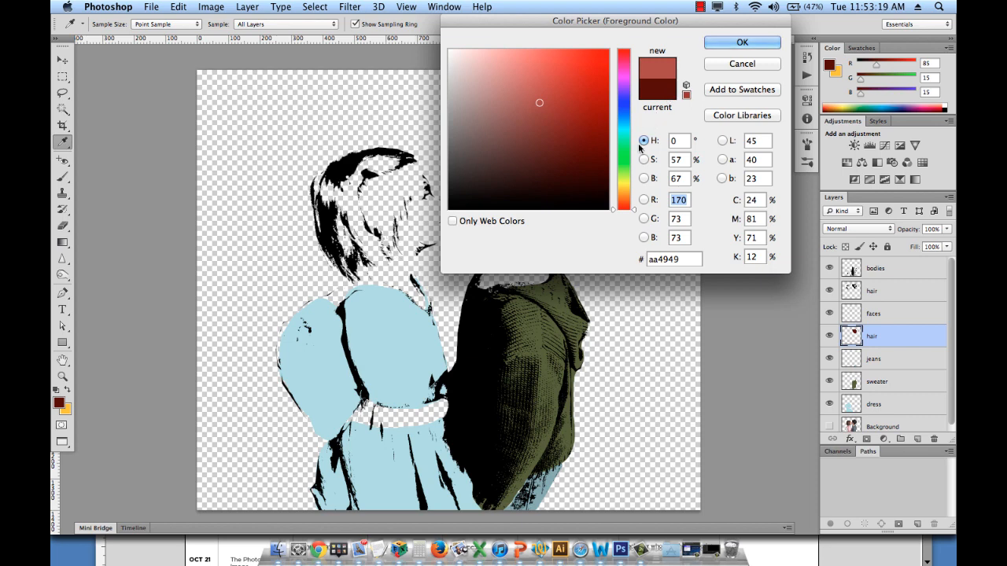
mouse_move(638, 209)
mouse_down()
mouse_move(630, 86)
mouse_move(631, 190)
mouse_up()
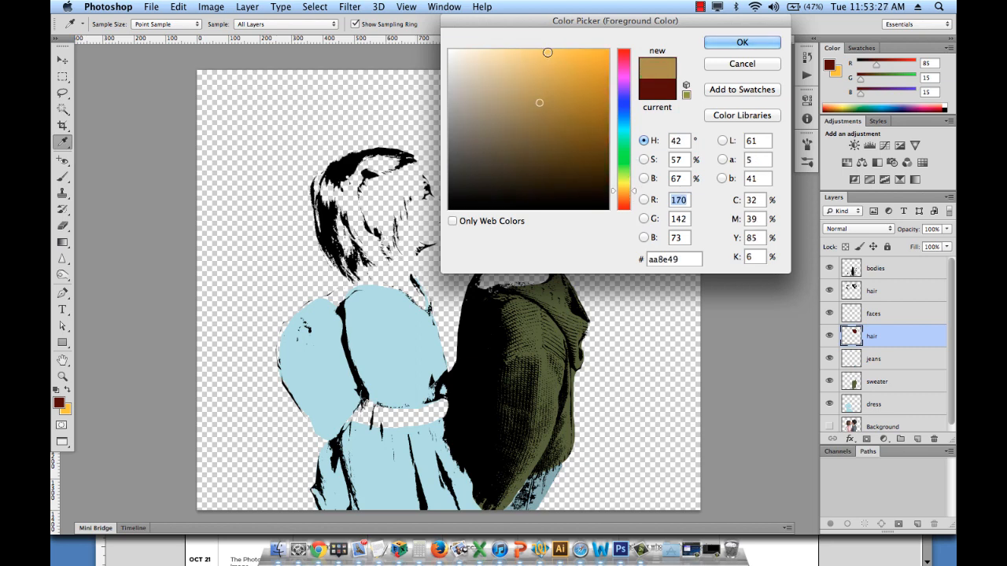
click(562, 84)
click(742, 42)
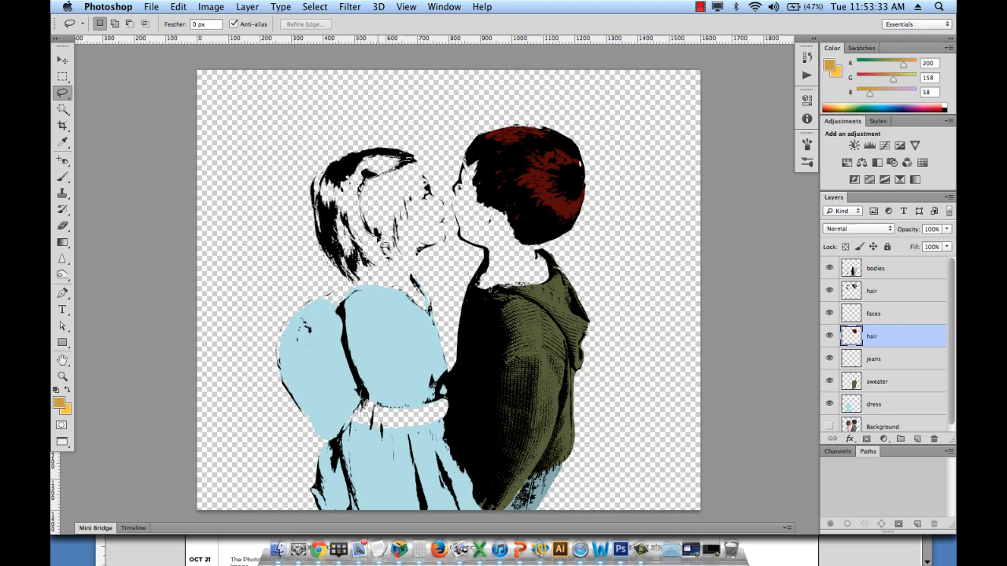
- Lasso the back part of the girl's hair, fill it with the golden blond foreground colour on the coloured hair layer, and deselect
mouse_move(380, 277)
mouse_down()
mouse_move(358, 291)
mouse_move(327, 250)
mouse_move(318, 188)
mouse_move(344, 162)
mouse_move(389, 151)
mouse_move(423, 166)
mouse_up()
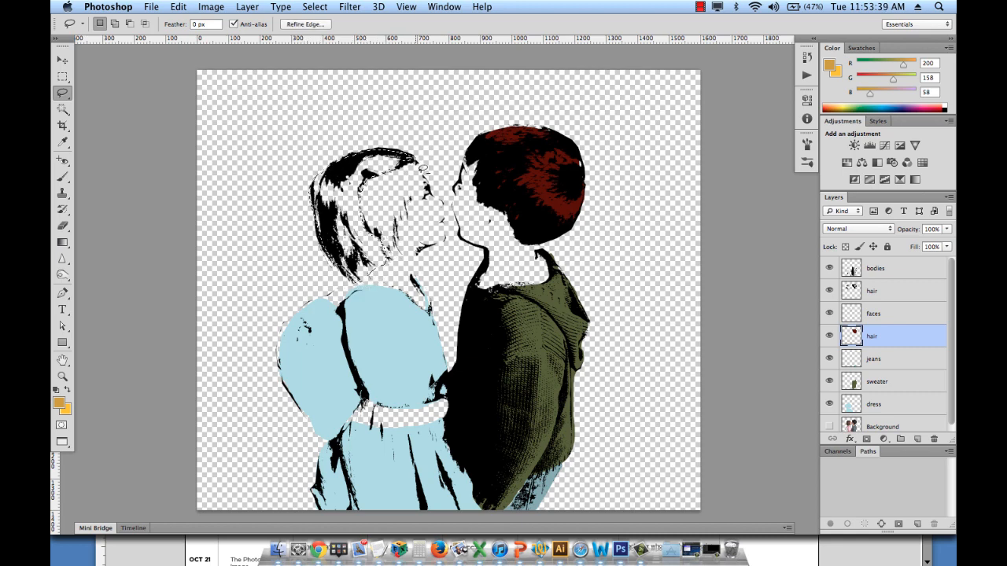
key(alt+BackSpace)
key(super+d)
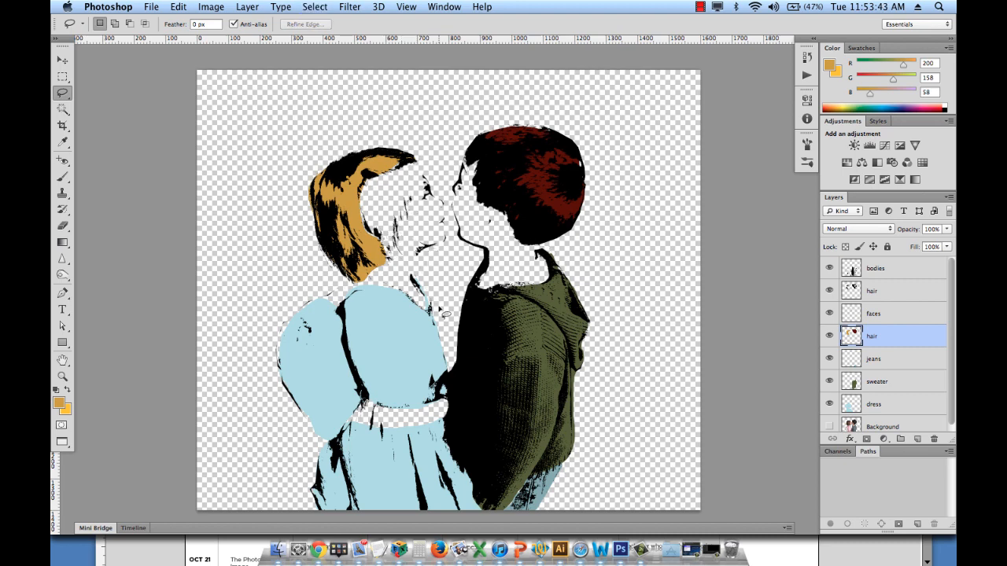
- Set the foreground colour to a pale skin tone, RGB 215, 188, 174, and return to the Lasso tool
click(60, 402)
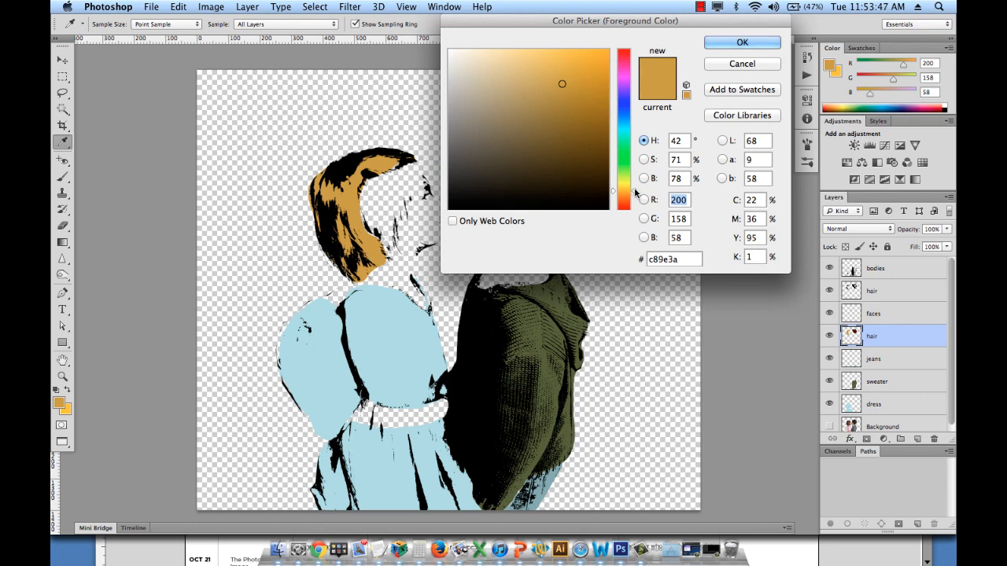
drag(635, 192, 634, 38)
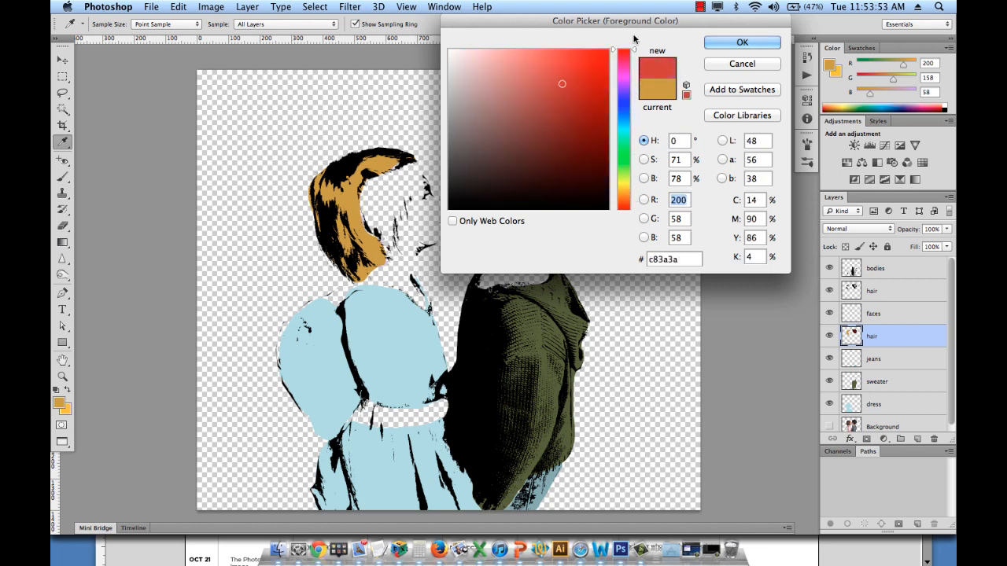
click(478, 74)
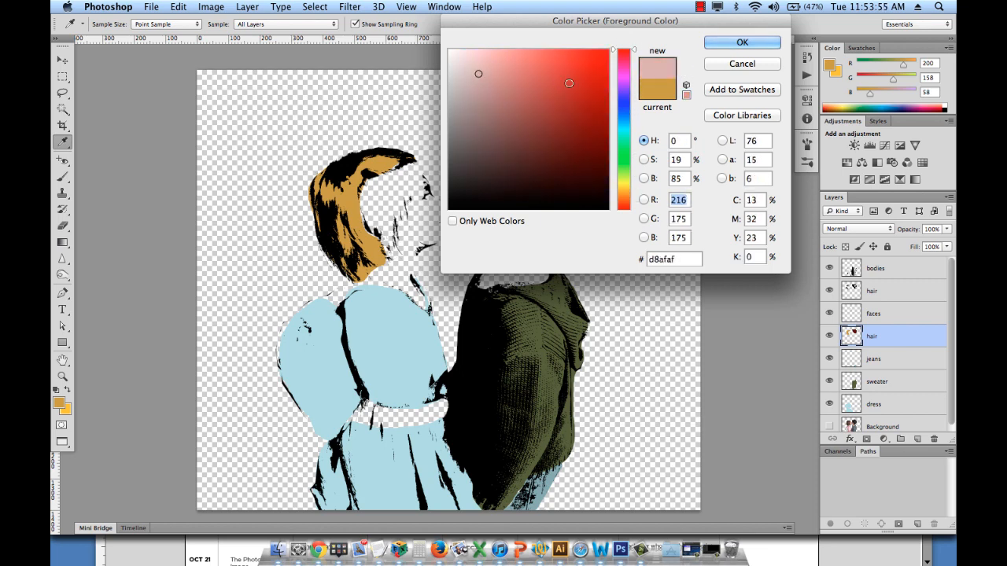
click(464, 83)
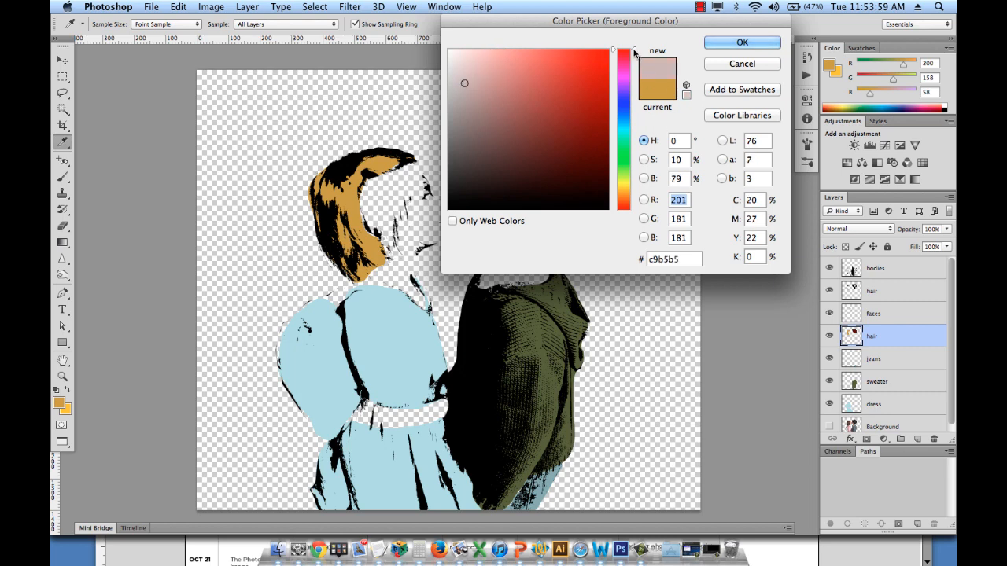
drag(634, 52, 630, 203)
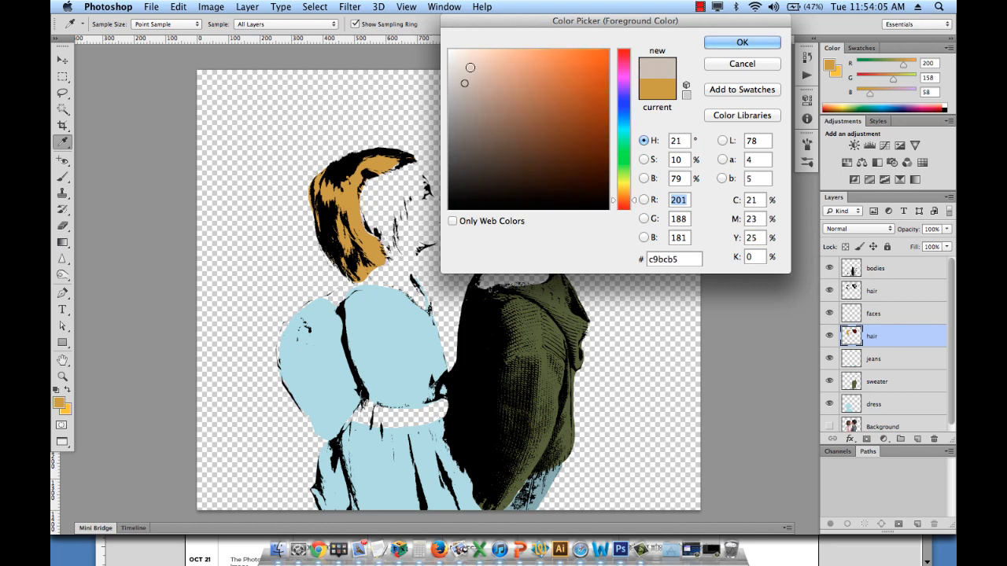
click(470, 68)
click(479, 74)
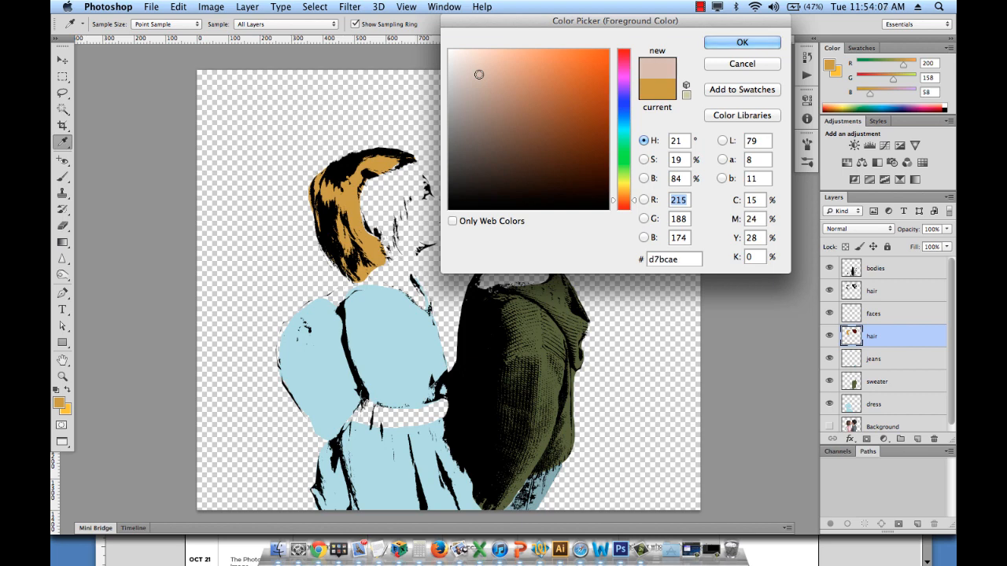
click(740, 44)
key(l)
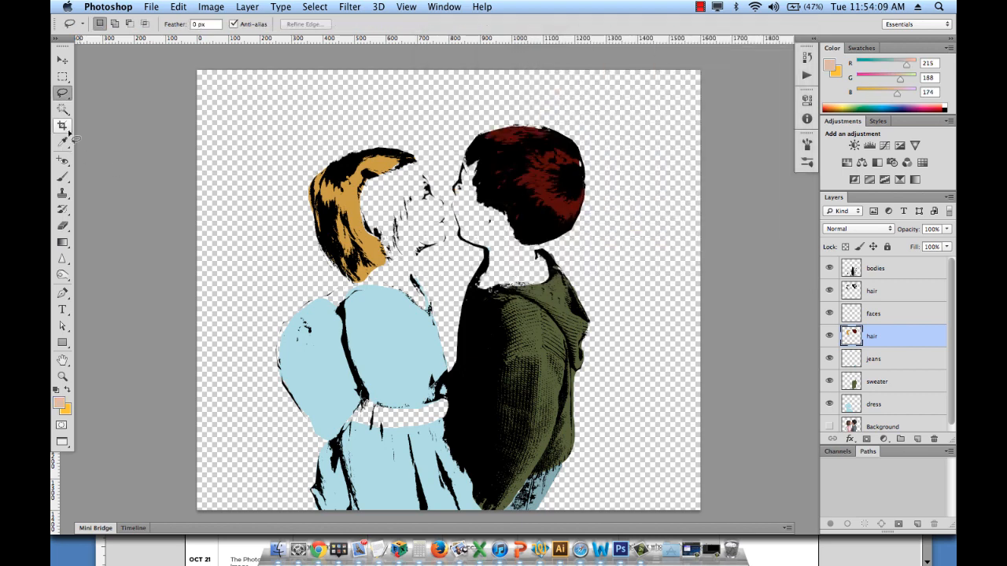
- Add a new layer above the coloured hair layer and name it faces colored
click(918, 439)
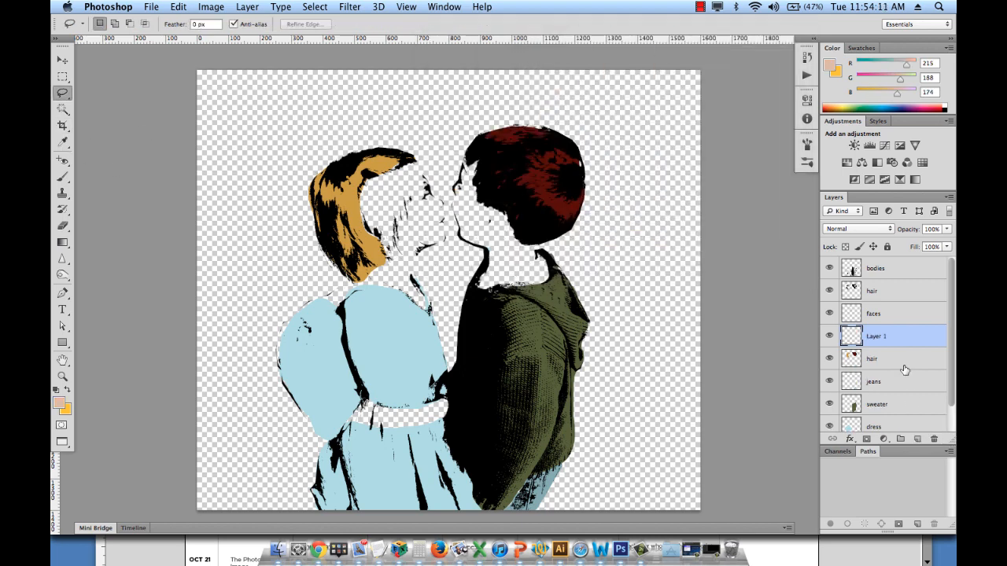
double_click(877, 337)
text(faces colore)
key(Return)
double_click(885, 340)
key(Right)
text(d)
key(Return)
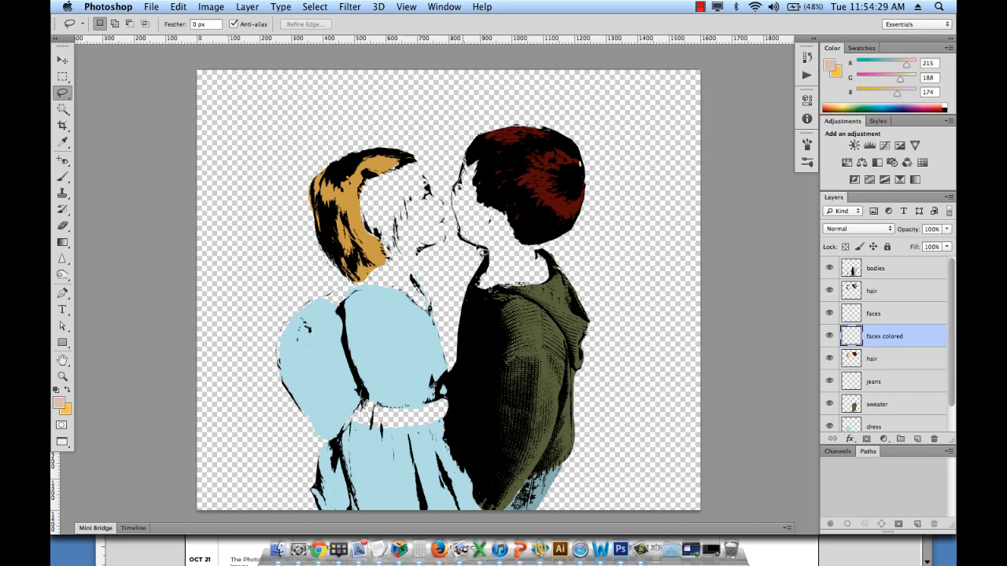
- Lasso both children's faces and necks, fill them with the skin tone on the faces colored layer, and deselect
mouse_move(481, 253)
mouse_down()
mouse_move(488, 277)
mouse_move(477, 293)
mouse_move(565, 285)
mouse_move(503, 178)
mouse_move(468, 162)
mouse_up()
key(shift)
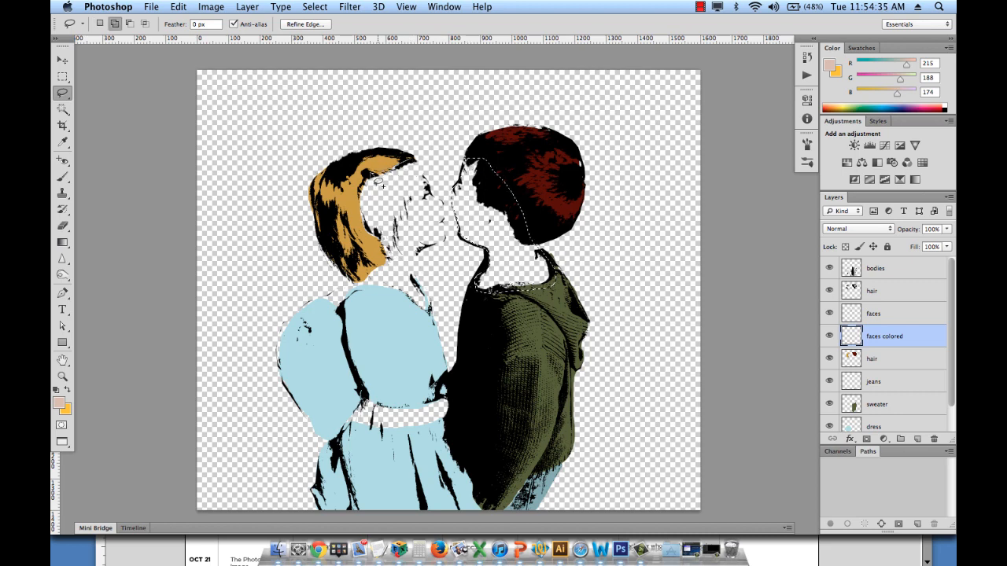
mouse_move(375, 186)
mouse_down()
mouse_move(358, 211)
mouse_move(385, 263)
mouse_move(373, 294)
mouse_move(434, 318)
mouse_move(415, 259)
mouse_move(442, 253)
mouse_move(455, 231)
mouse_move(409, 160)
mouse_up()
key(alt+BackSpace)
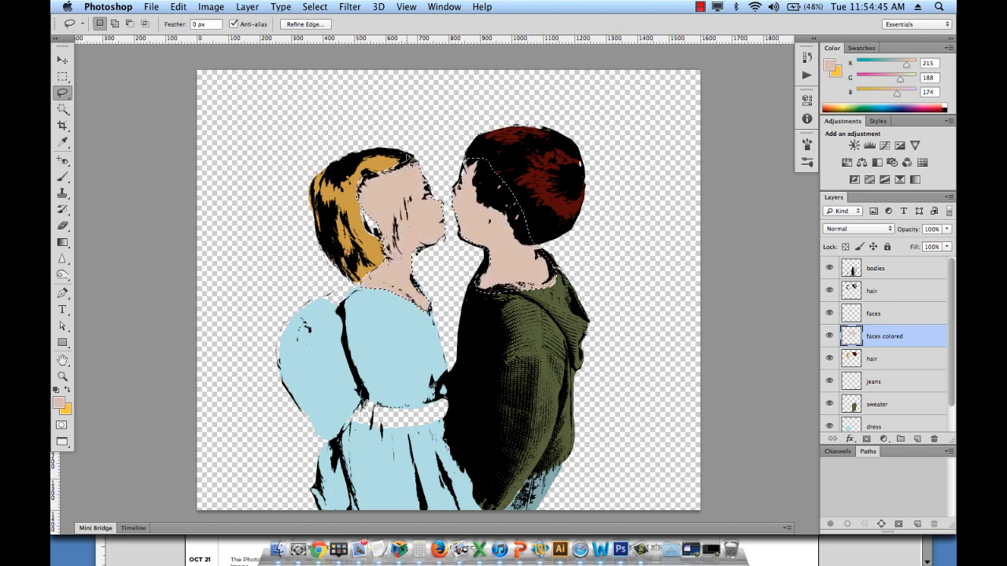
key(super+d)
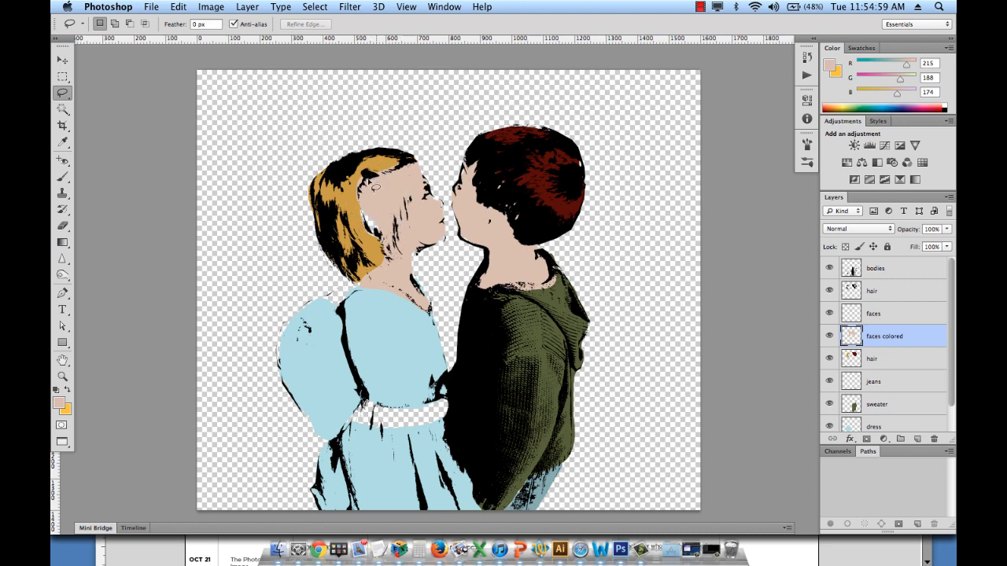
- On the coloured hair layer, lasso the uncoloured area of the girl's hair beside her face and fill it with the blond sampled from her hair
click(892, 366)
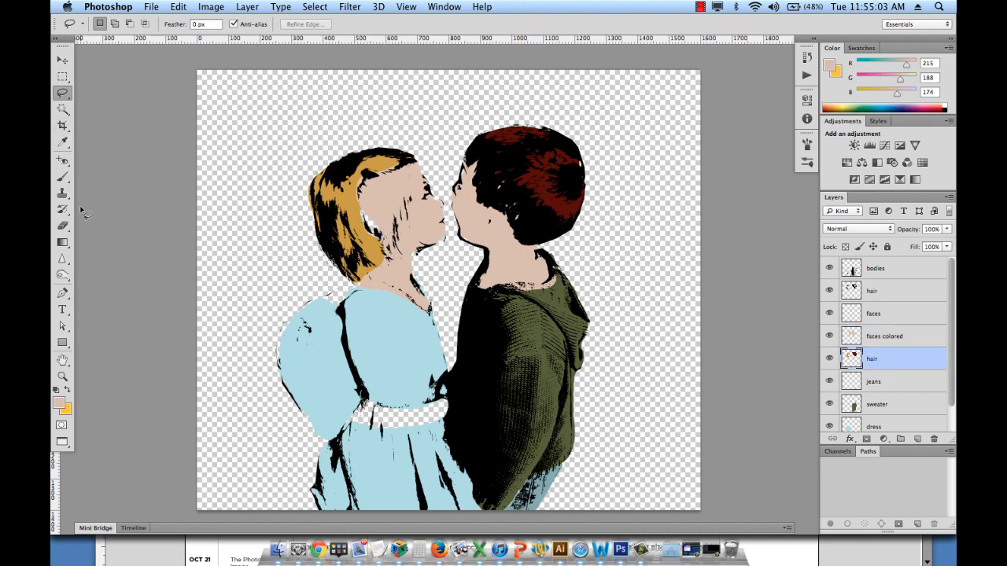
key(i)
click(355, 201)
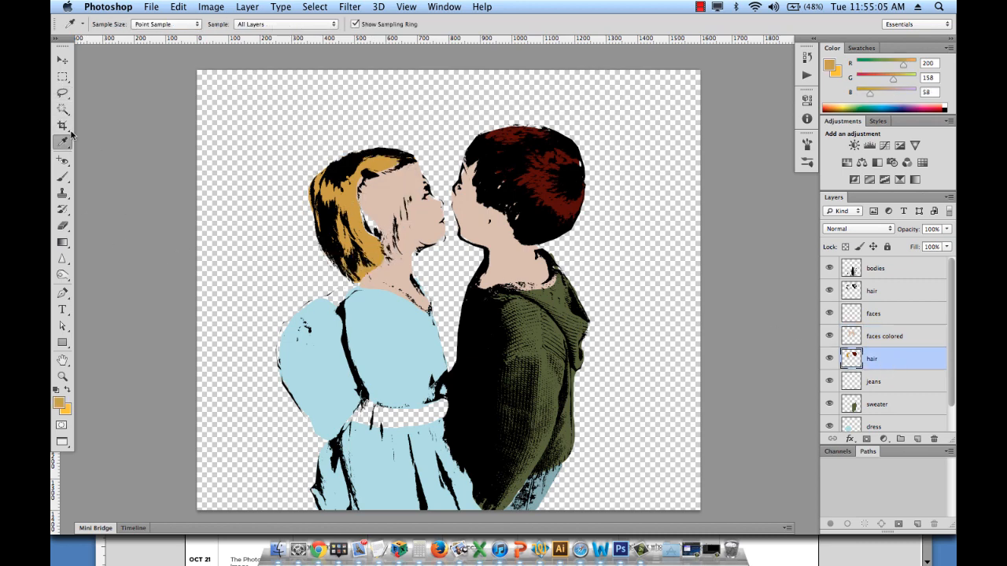
click(63, 93)
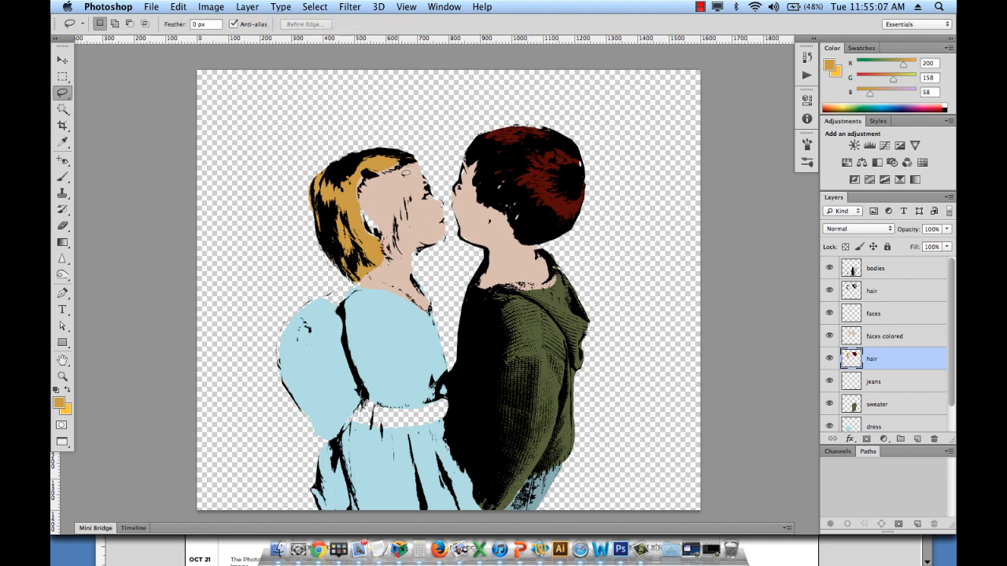
mouse_move(407, 172)
mouse_down()
mouse_move(396, 261)
mouse_move(380, 269)
mouse_move(344, 215)
mouse_move(345, 174)
mouse_move(406, 169)
mouse_up()
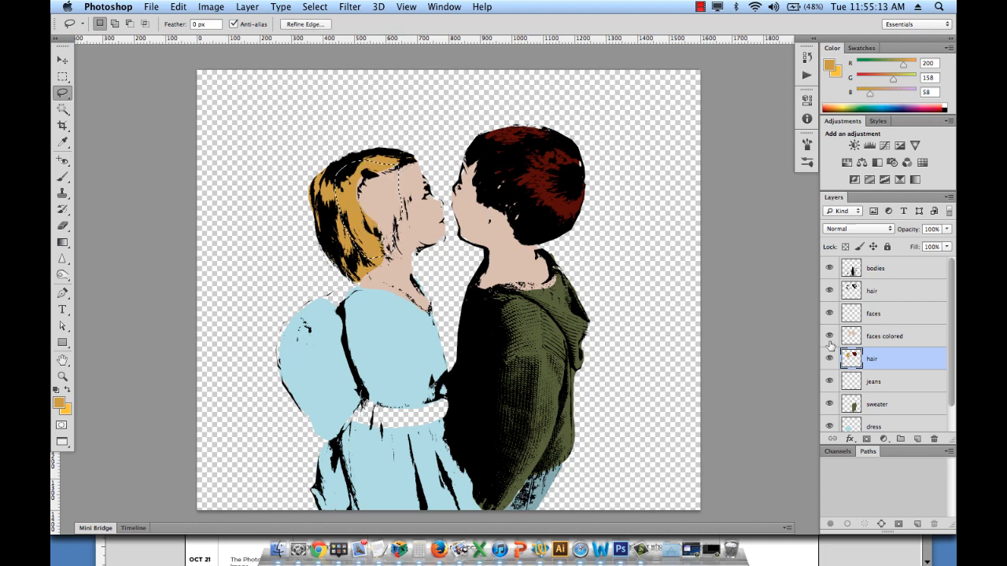
- Move the coloured hair layer above the faces colored layer and deselect
key(v)
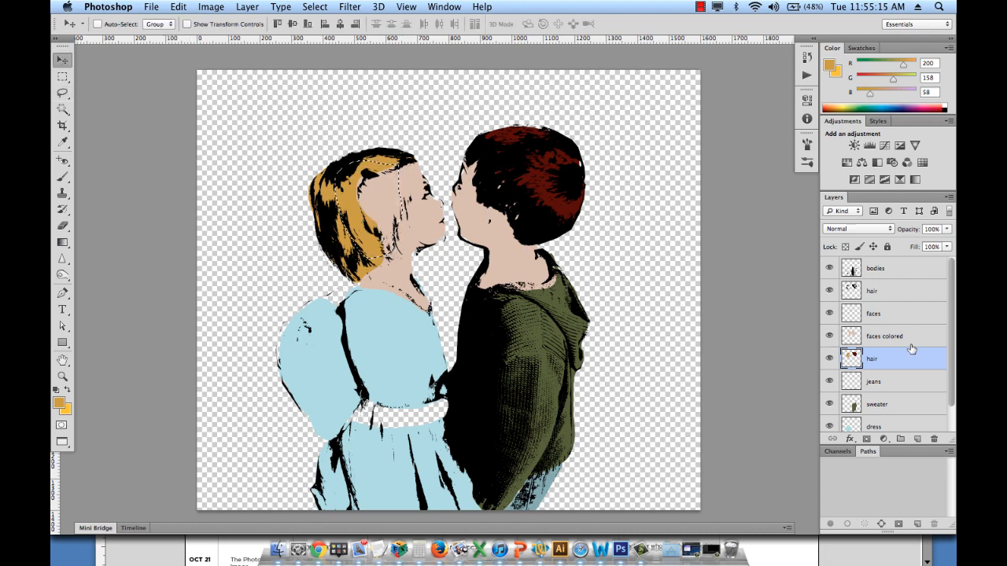
key(super+bracketright)
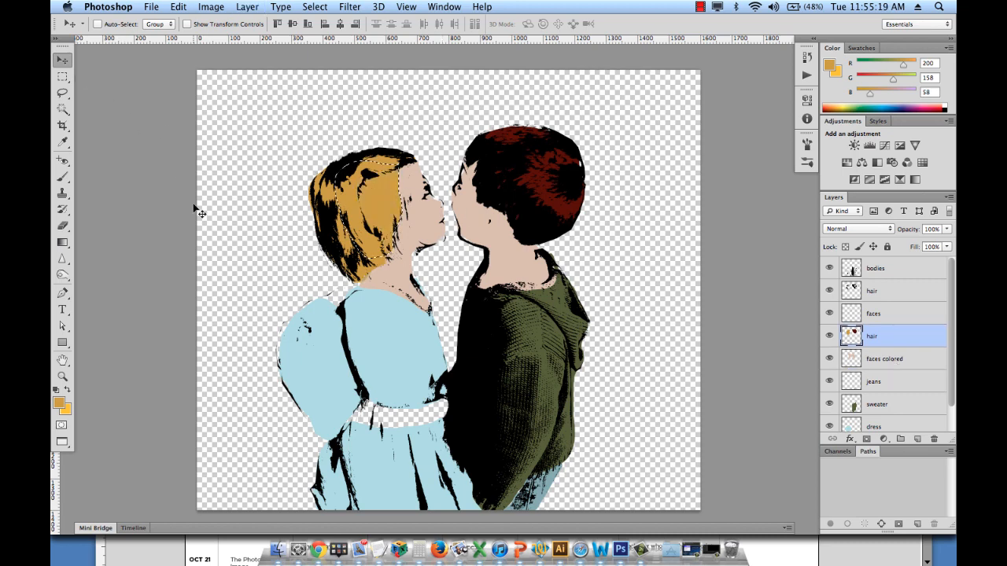
key(super+d)
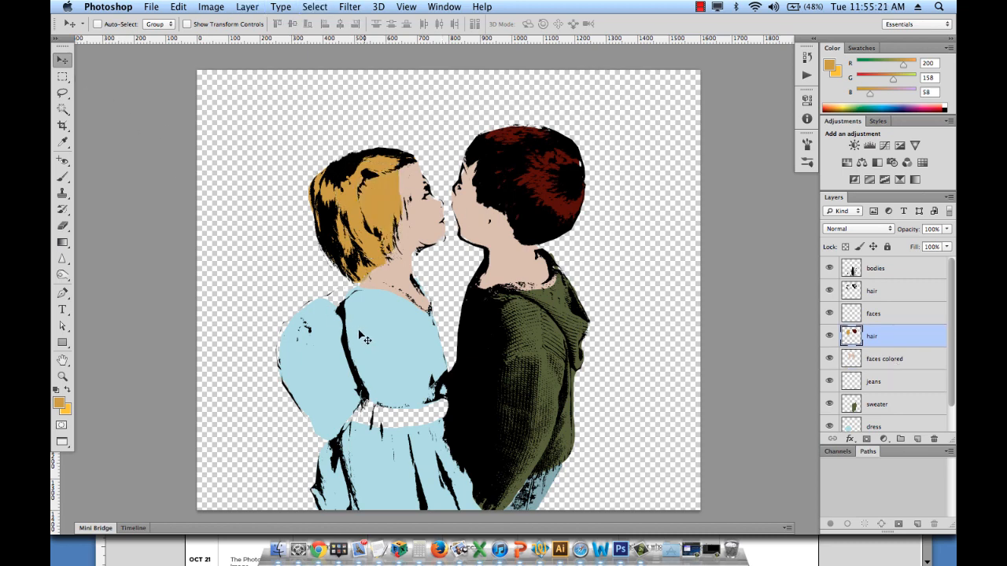
- Lasso the girl's bare forearm, fill it on the faces colored layer with the skin tone sampled from her face, and deselect
click(65, 93)
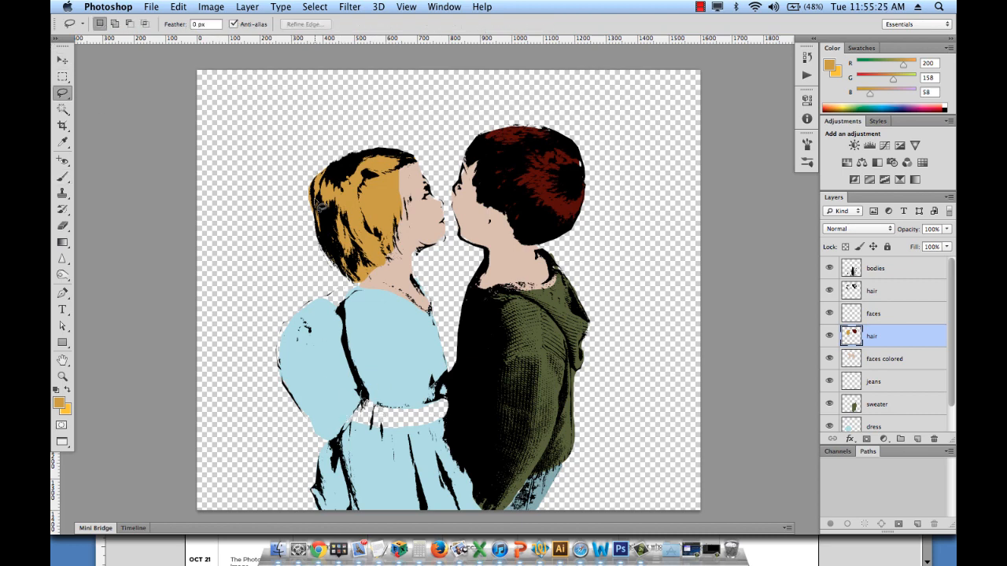
key(i)
click(421, 222)
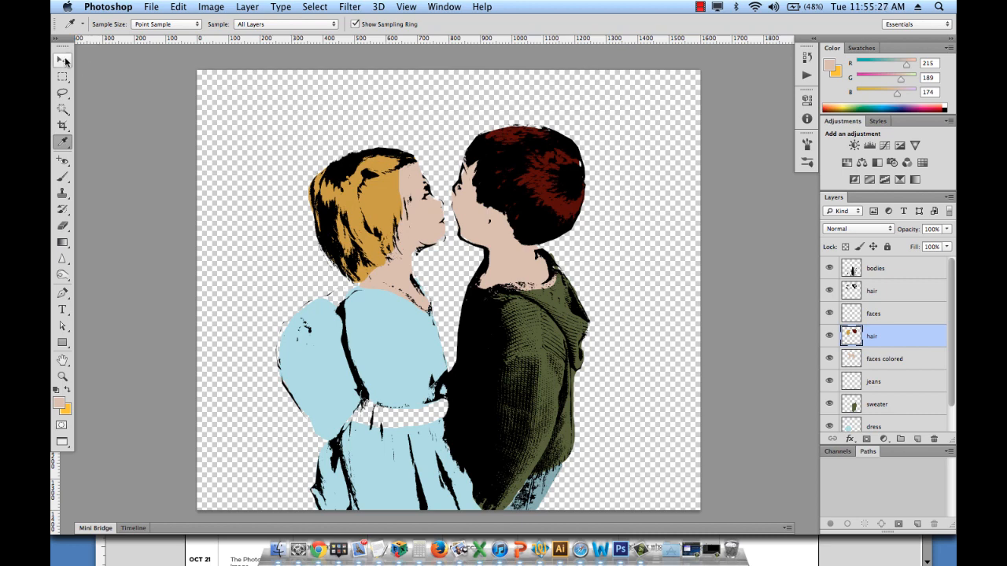
click(64, 93)
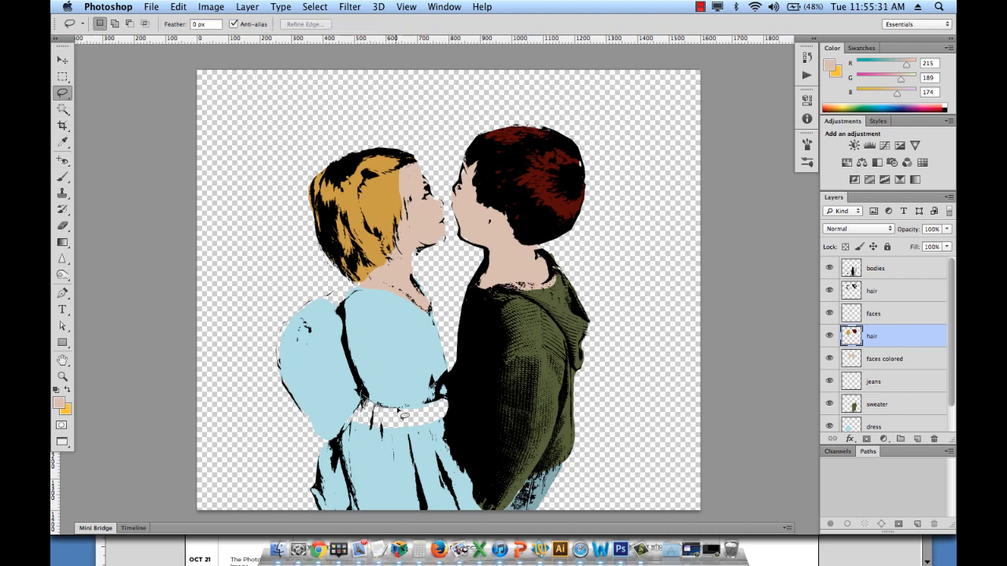
mouse_move(454, 406)
mouse_down()
mouse_move(439, 430)
mouse_move(371, 437)
mouse_move(353, 417)
mouse_move(384, 401)
mouse_up()
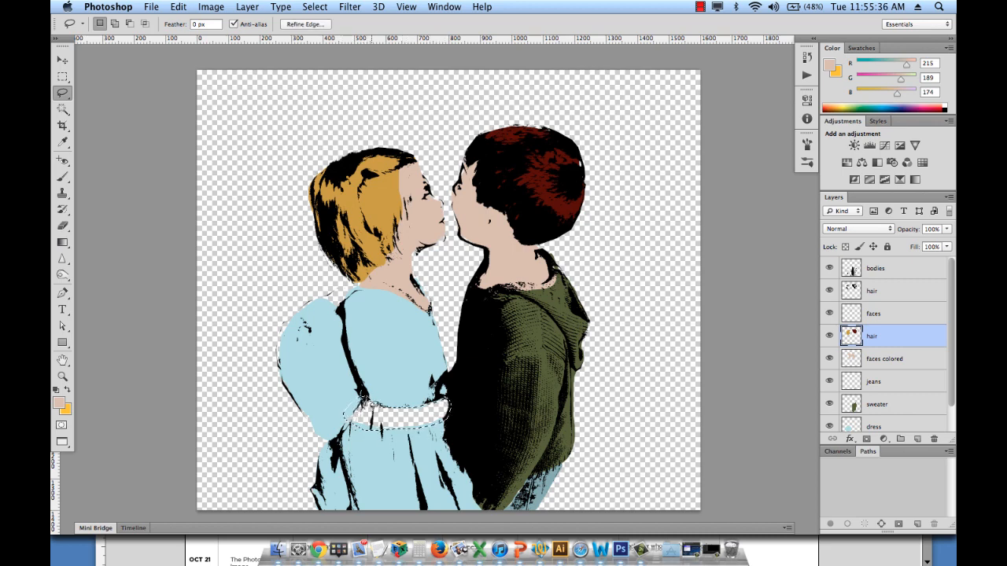
click(895, 361)
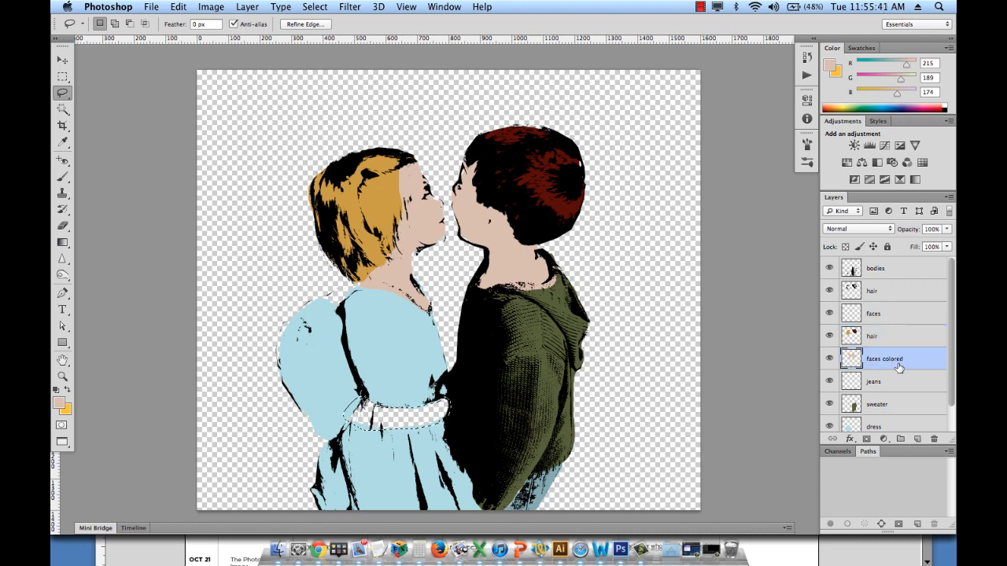
key(alt+BackSpace)
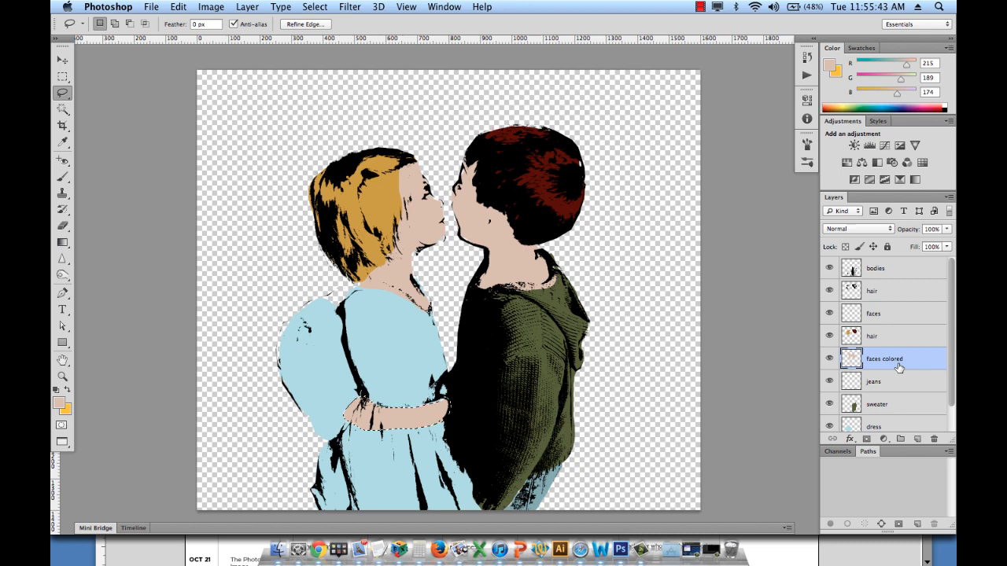
key(super+d)
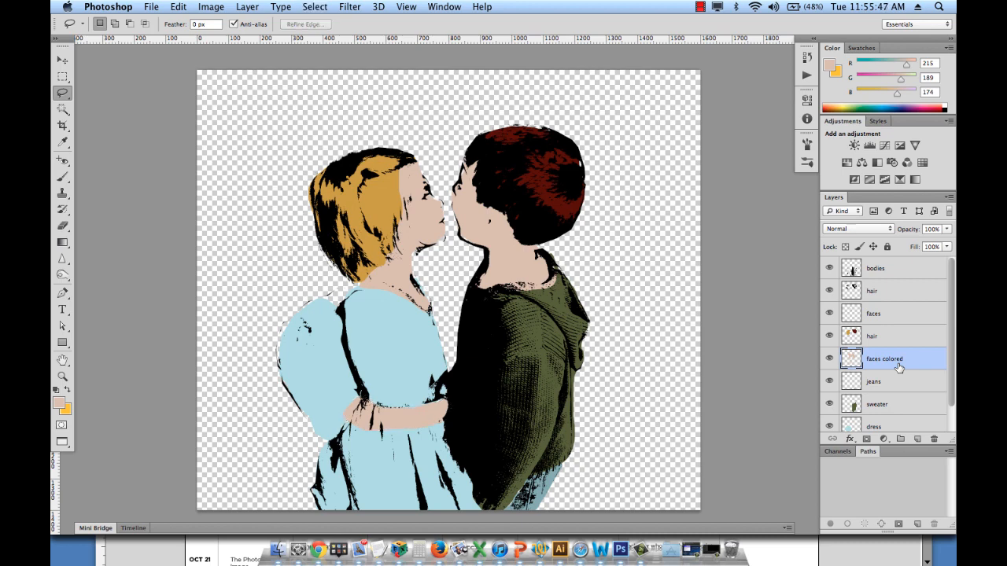
- Erase the skin-tone spill around the girl's elbow and forearm on the faces colored layer
click(62, 226)
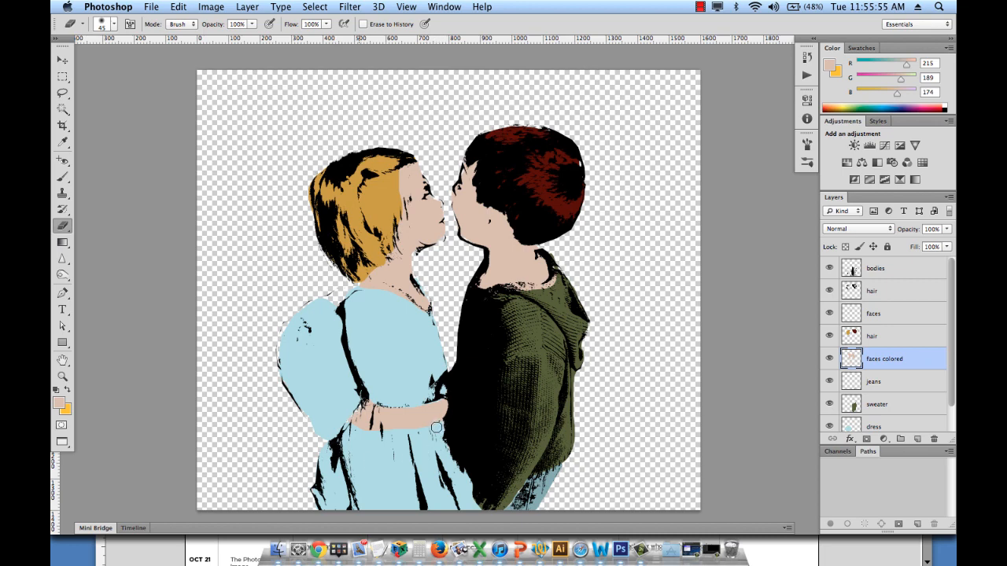
click(66, 59)
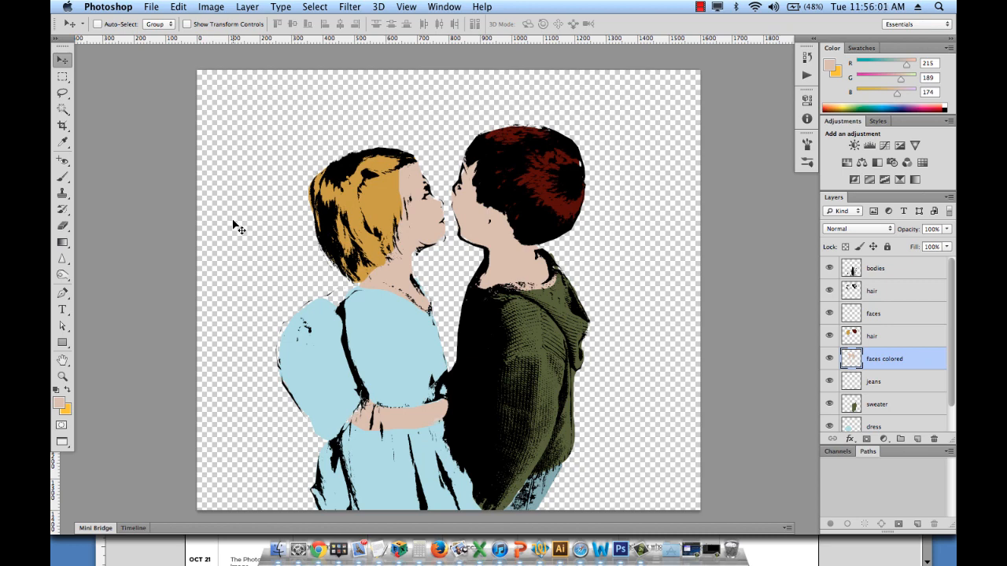
- Return to the standard screen mode and duplicate the whole image as a separate document
key(f)
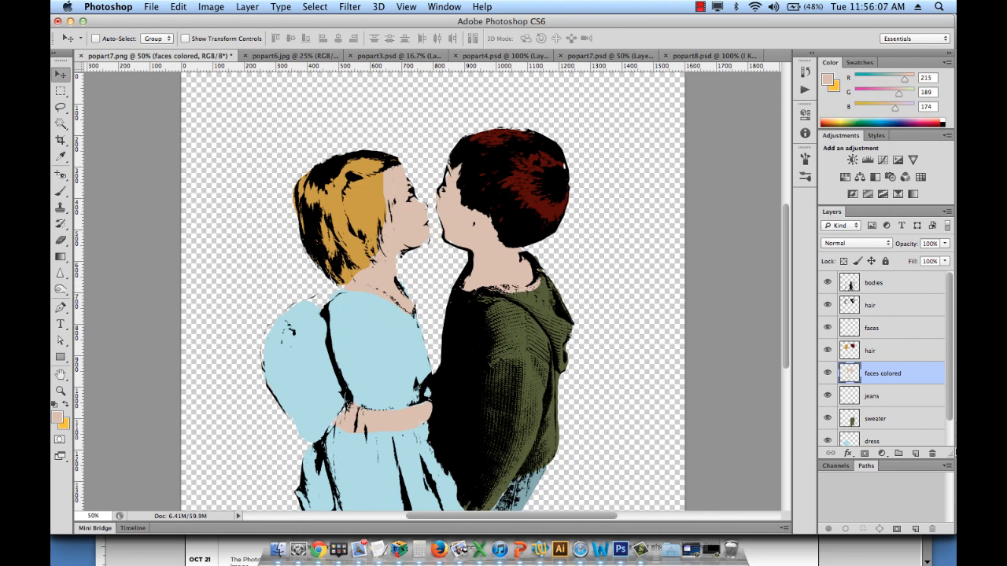
scroll(909, 405, down, 2)
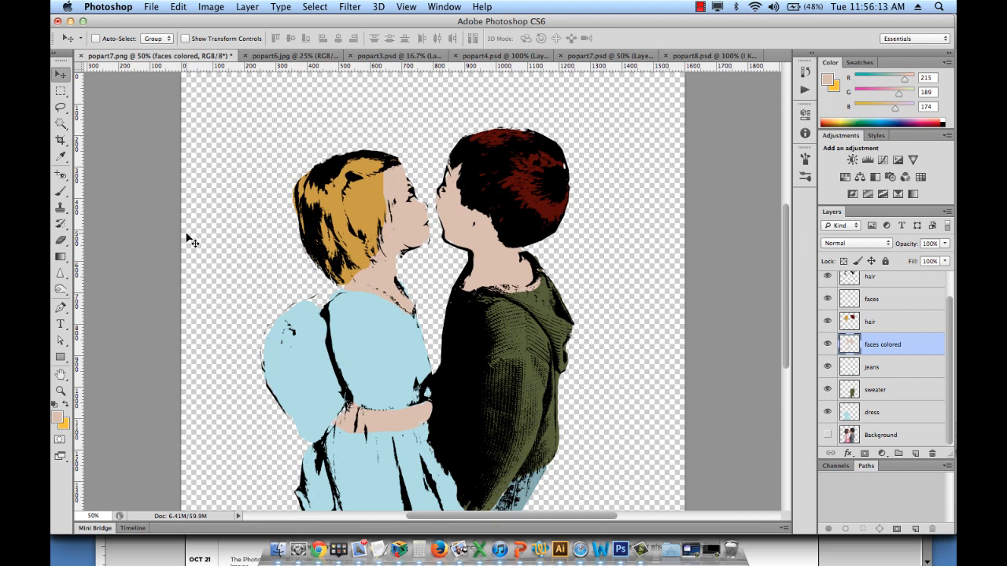
click(211, 7)
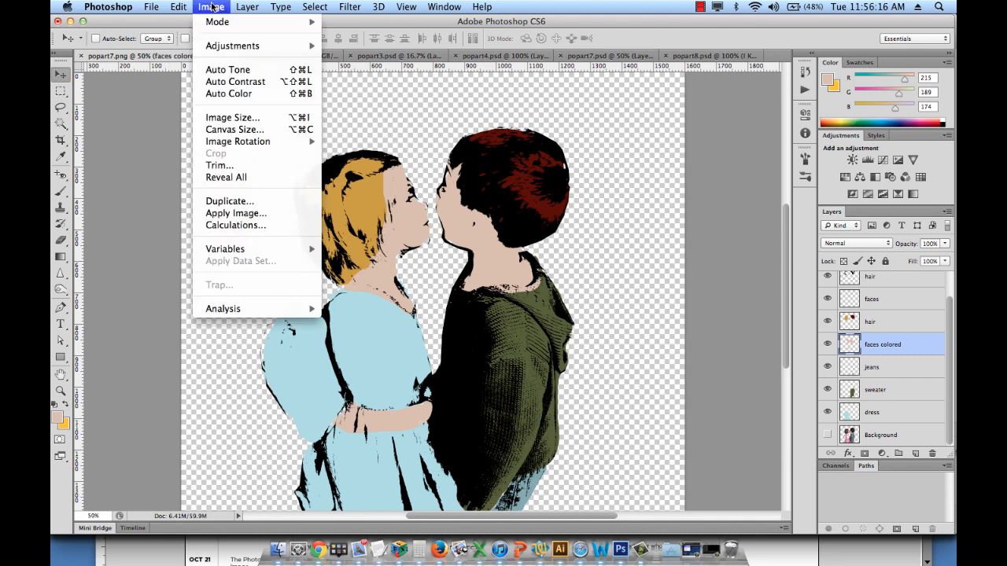
click(230, 201)
click(627, 244)
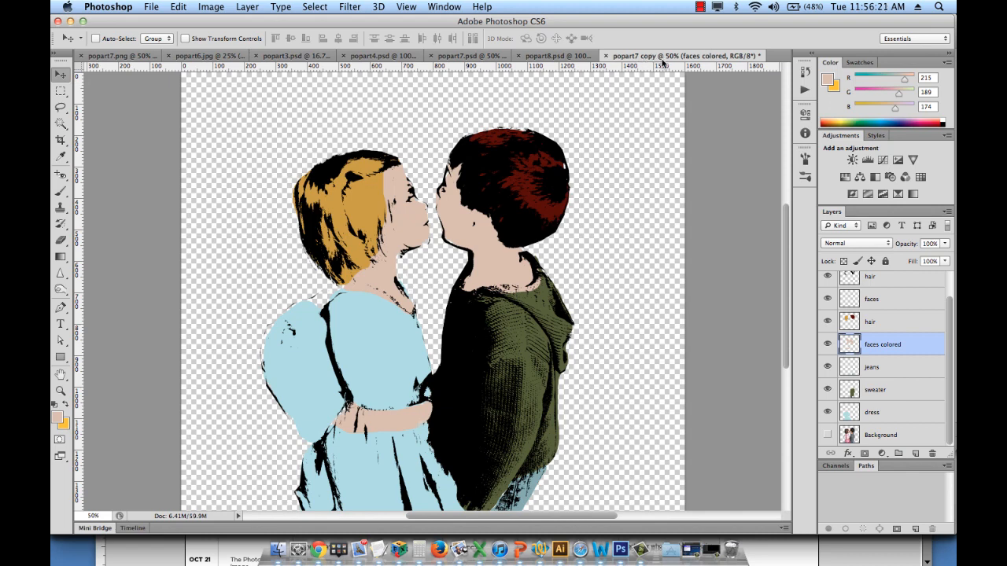
- In the duplicate document, delete every layer from bodies down to dress and make the original Background photo visible
right_click(893, 304)
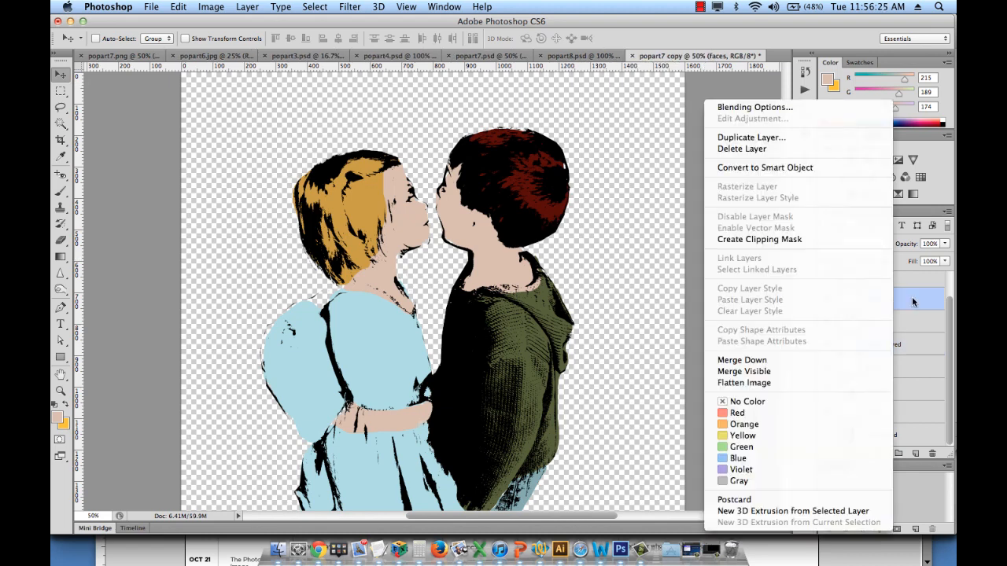
click(913, 302)
scroll(904, 296, up, 3)
click(887, 294)
scroll(884, 307, down, 3)
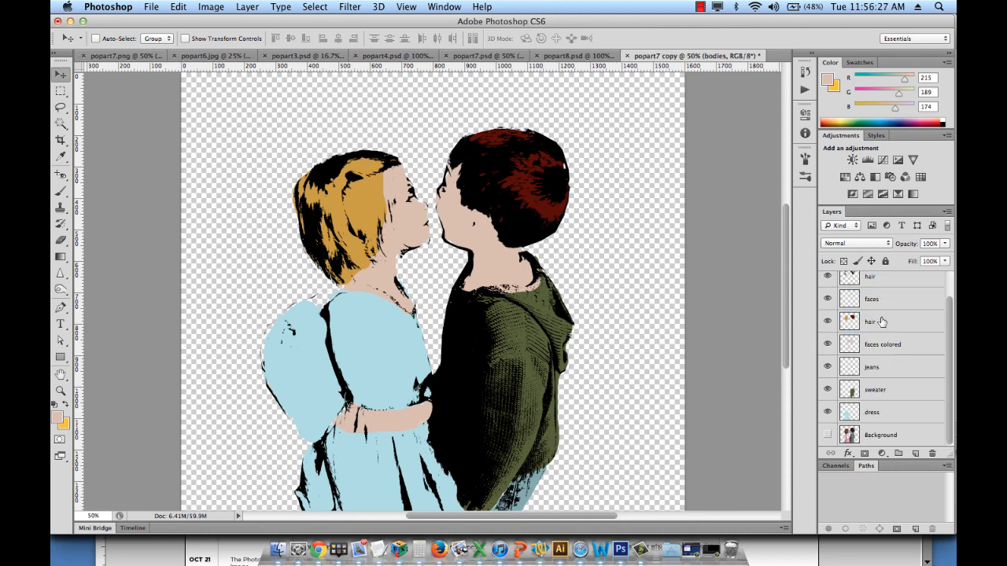
shift+click(877, 415)
key(Delete)
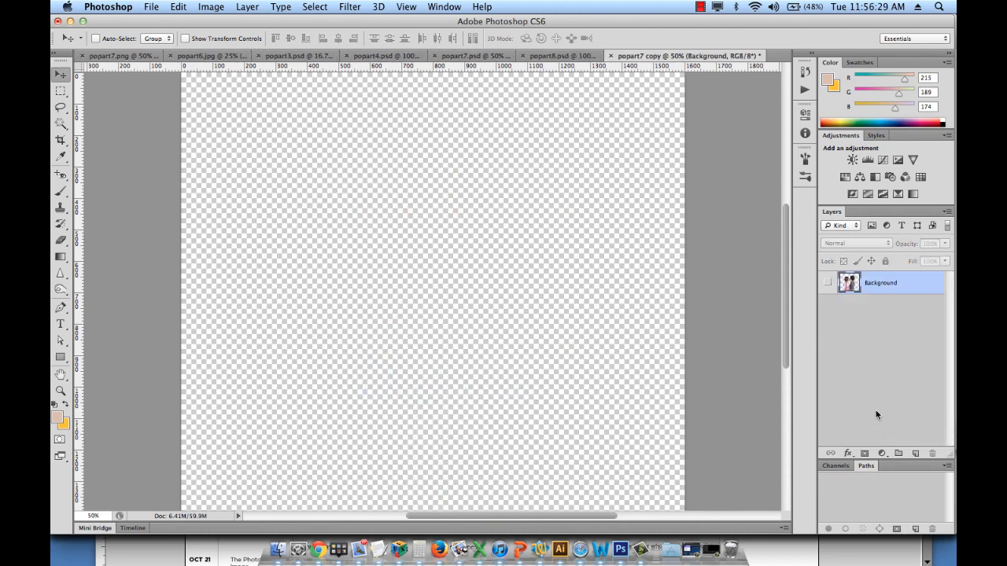
click(827, 282)
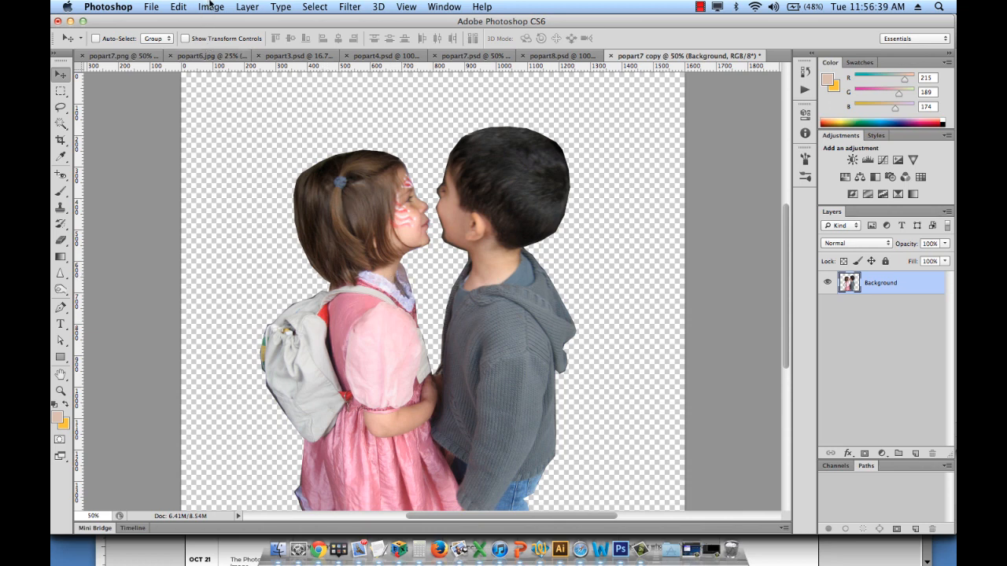
- Posterize the Background photo of the duplicate with 4 levels
click(210, 5)
mouse_move(217, 47)
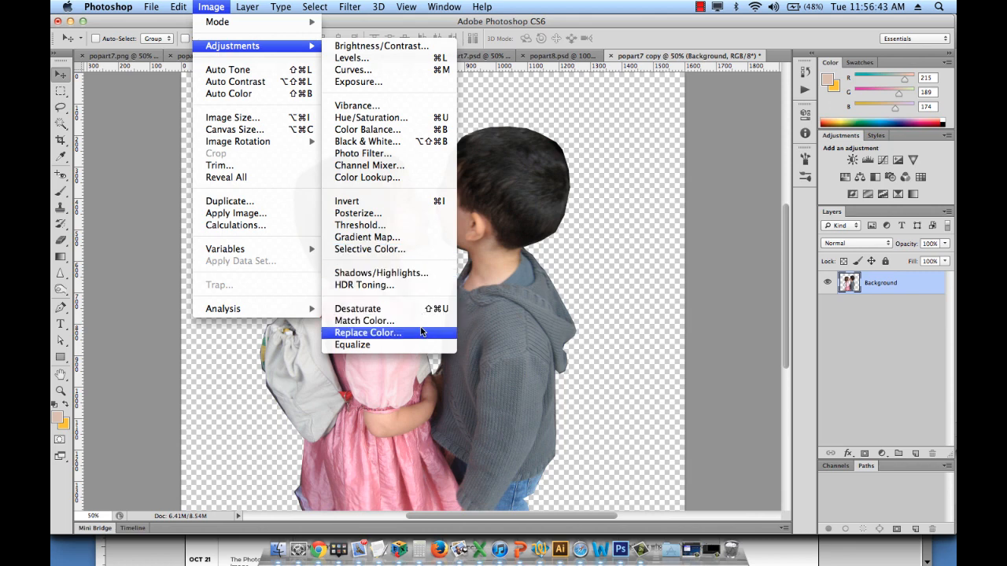
click(395, 213)
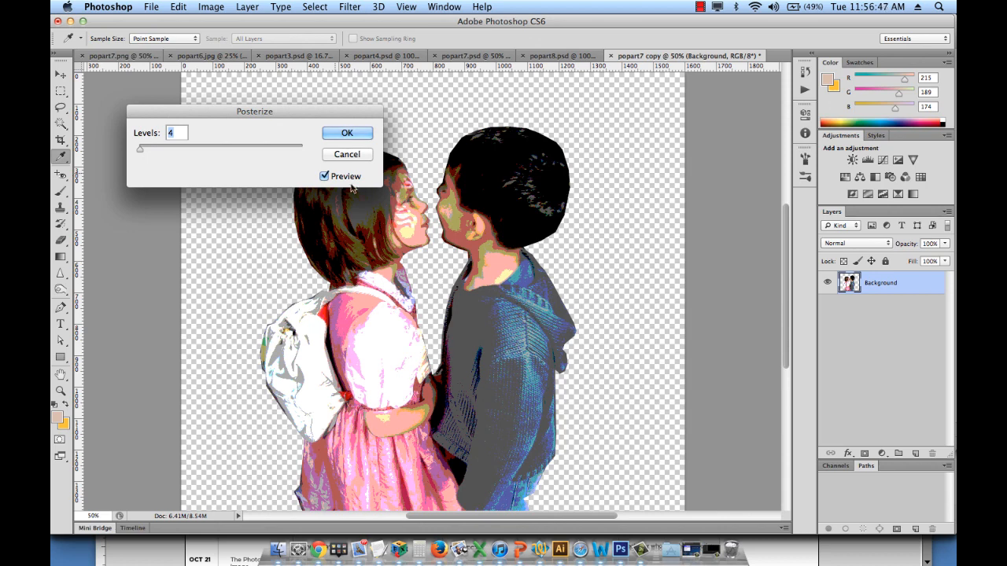
drag(253, 111, 195, 89)
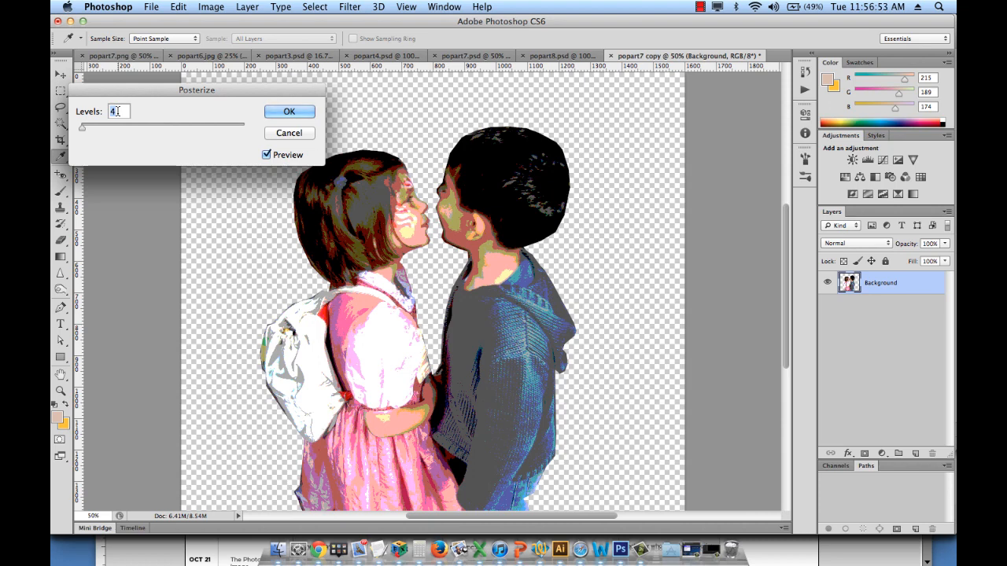
click(290, 111)
key(v)
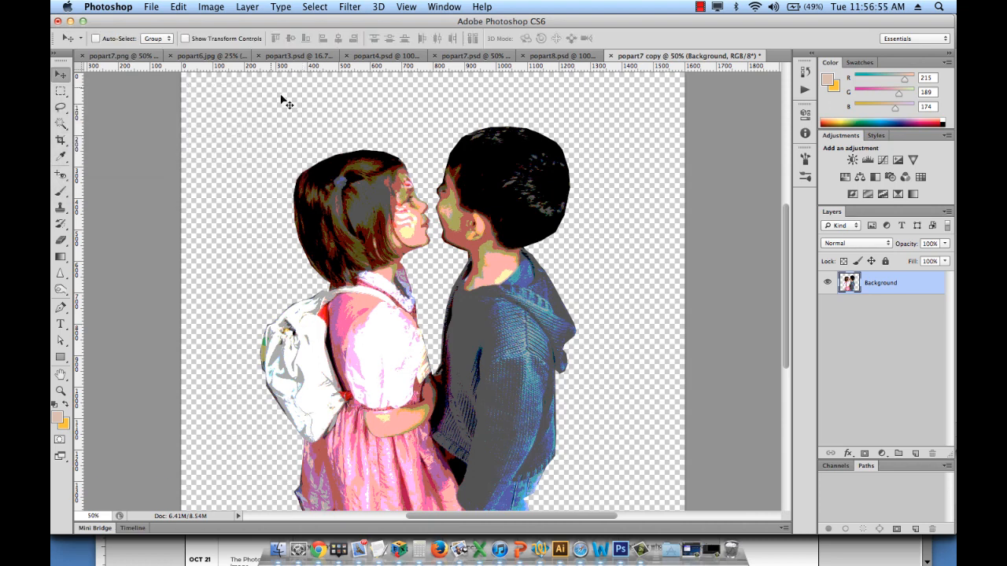
- Convert the posterized duplicate image to Grayscale mode
click(211, 7)
mouse_move(217, 22)
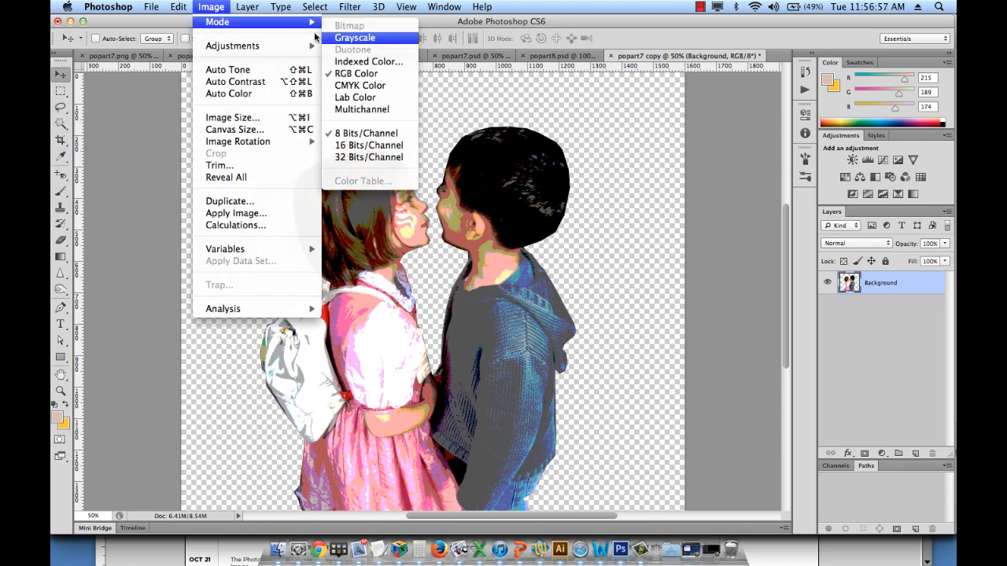
click(358, 40)
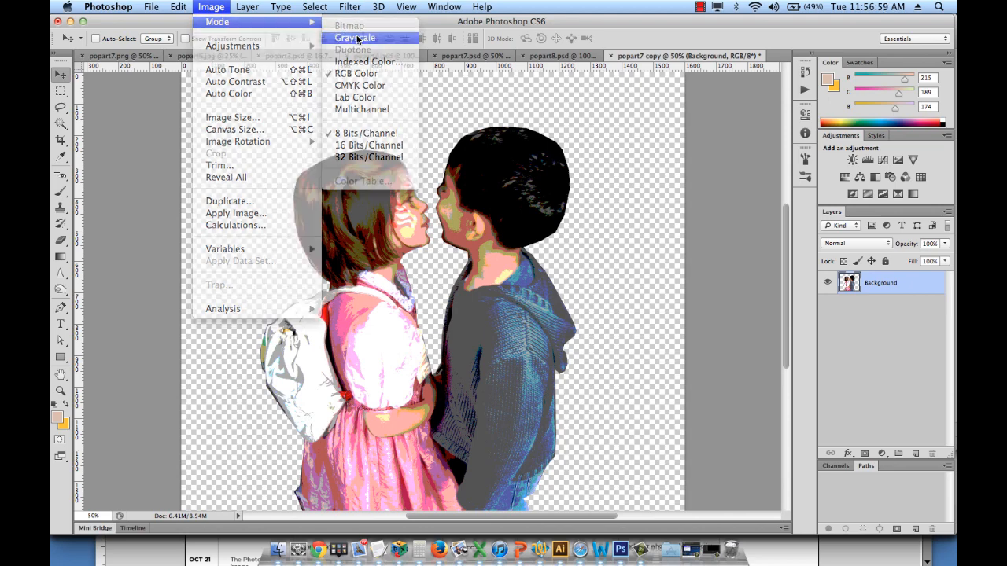
click(586, 228)
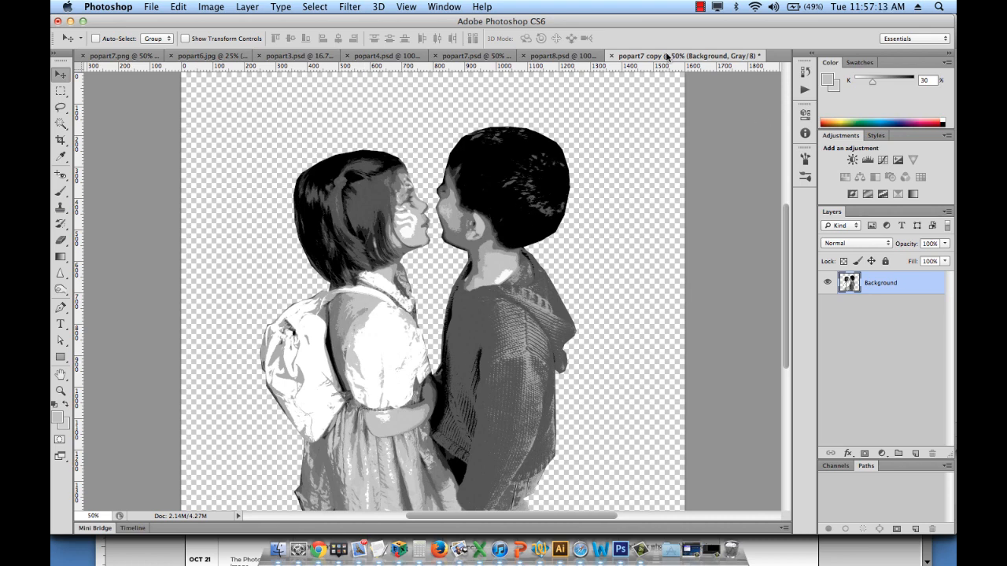
- Float the grayscale duplicate, copy its layer into popart7.png, and place that layer at the top of the stack above bodies
drag(669, 56, 757, 126)
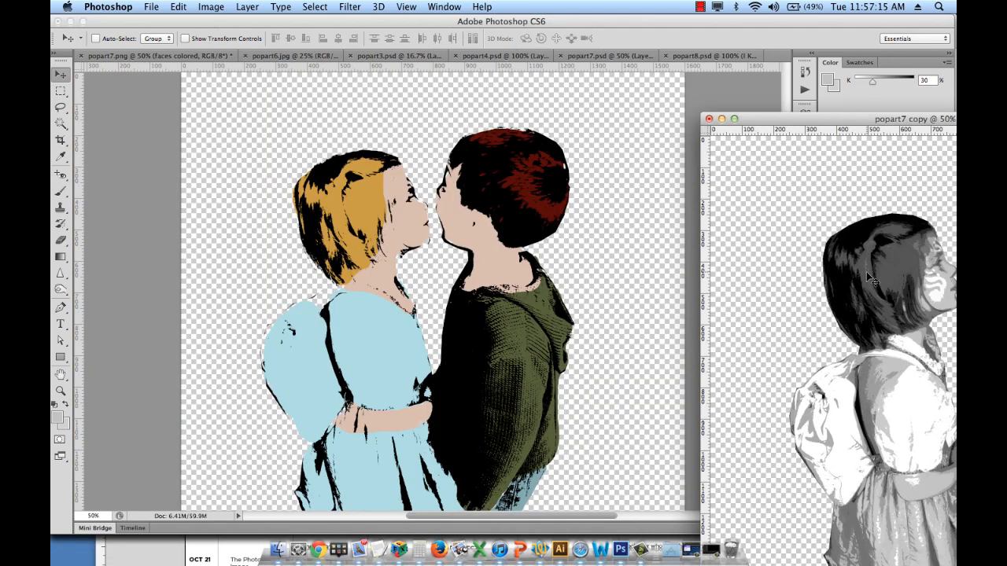
drag(867, 270, 427, 229)
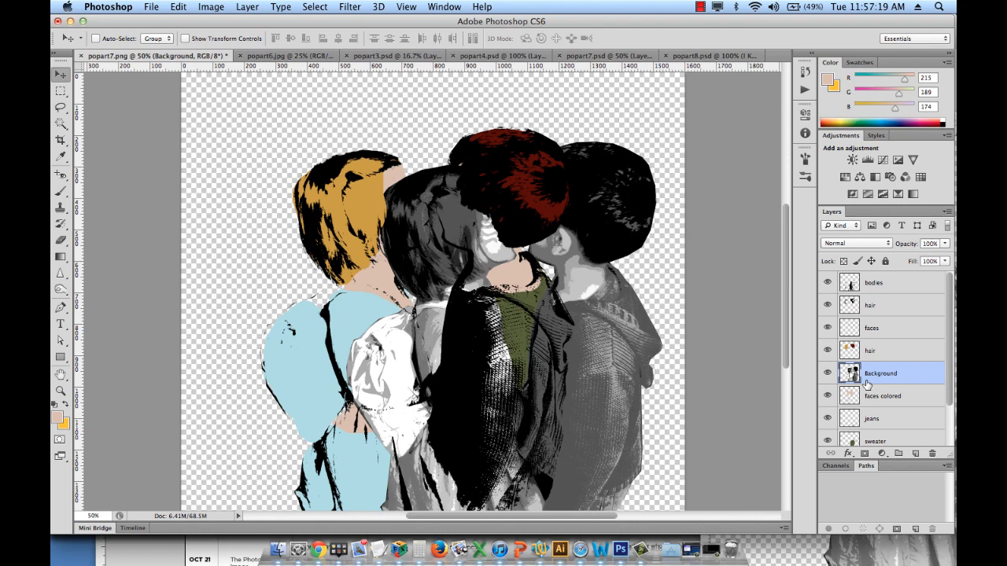
drag(868, 383, 929, 281)
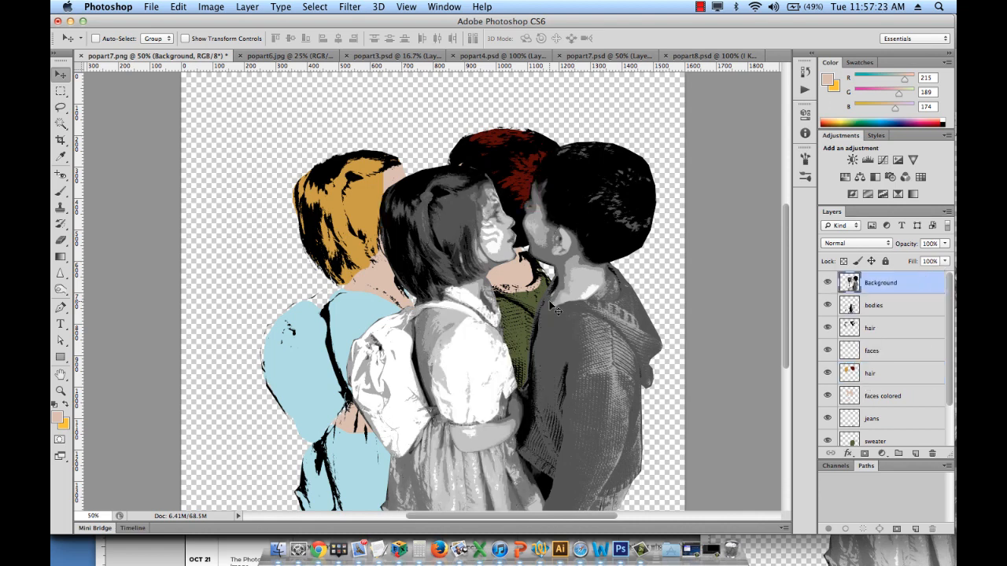
- Move and nudge the grayscale layer until it lines up exactly with the coloured children beneath it
drag(603, 212, 522, 204)
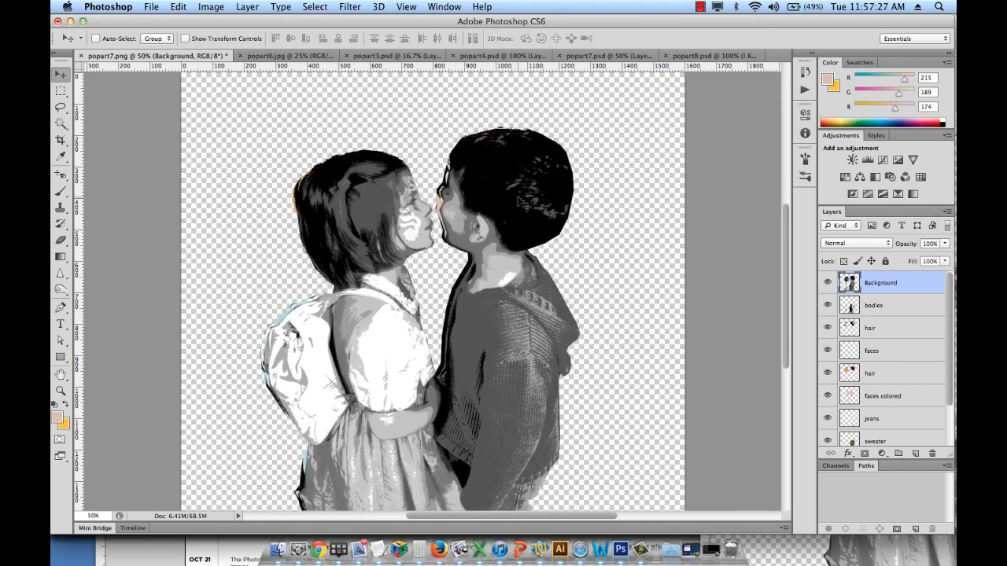
key(Left)
key(Left)
key(Left)
key(Left)
key(Left)
key(Left)
key(Left)
key(Left)
key(Left)
key(Left)
key(Up)
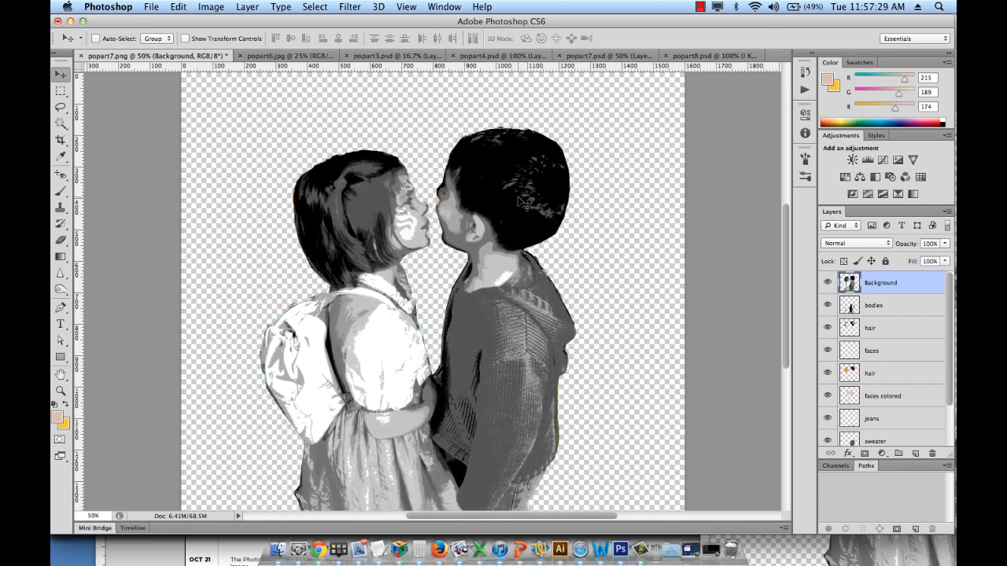
mouse_move(493, 172)
mouse_down()
mouse_move(508, 201)
mouse_move(494, 176)
mouse_up()
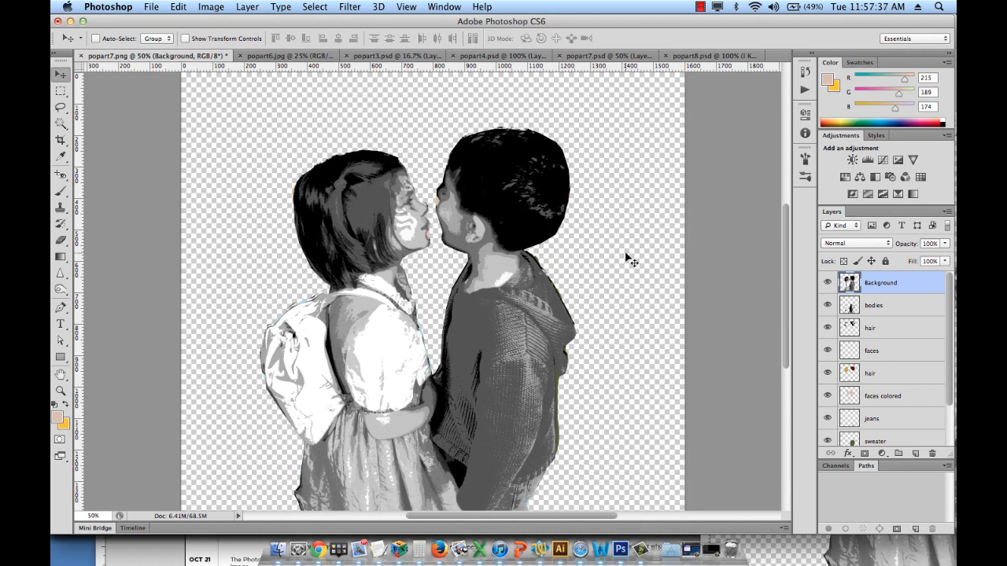
- Set the grayscale layer's blend mode to Overlay and toggle its visibility off and on to compare the effect
click(842, 241)
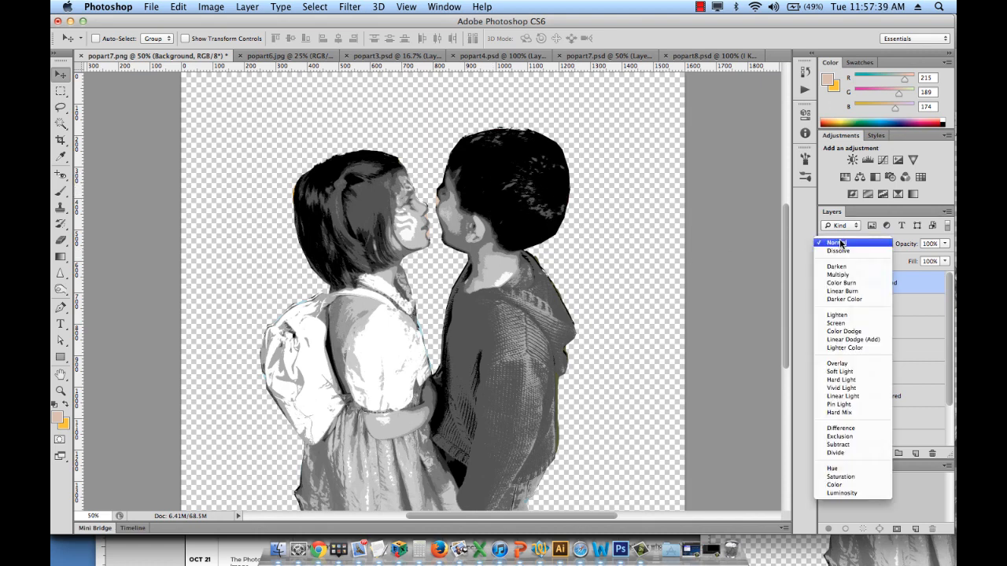
click(839, 363)
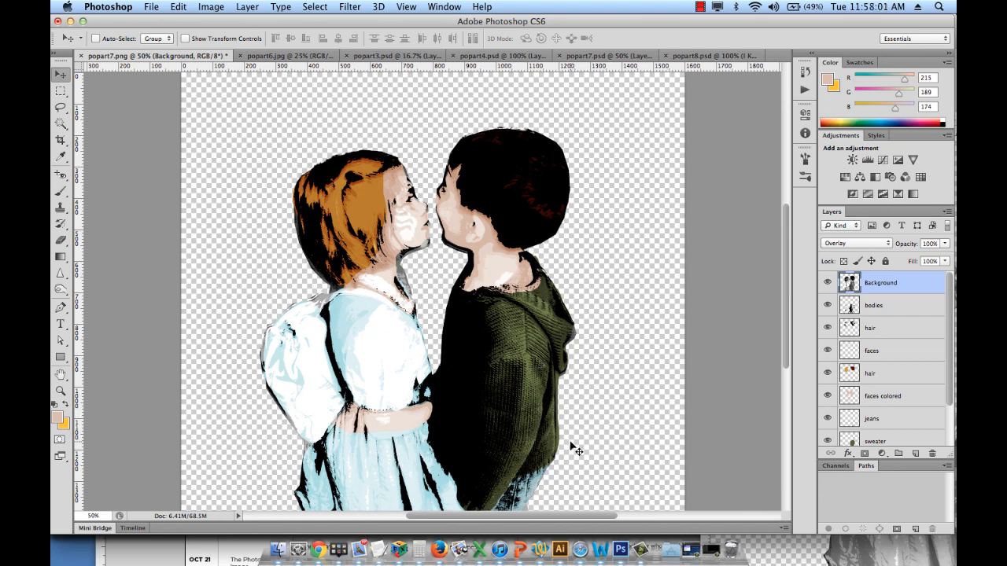
click(828, 284)
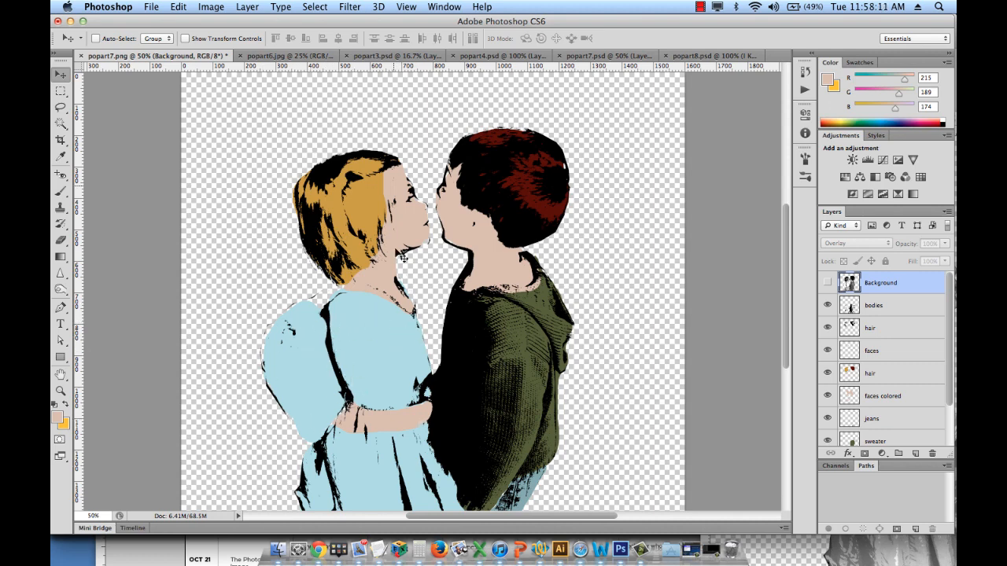
click(828, 282)
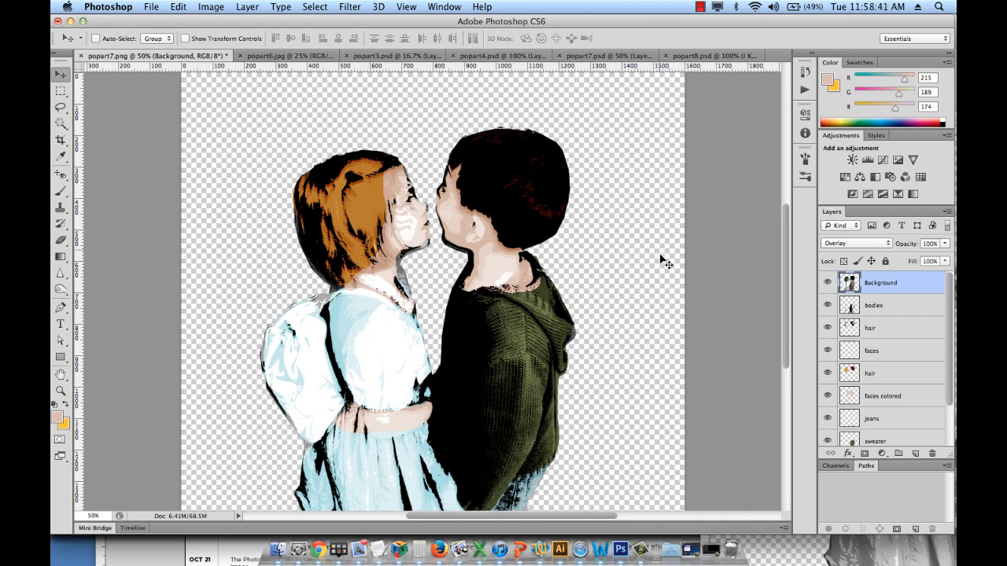
- Rename the Overlay layer at the top of the stack as posterize
scroll(915, 342, down, 3)
scroll(915, 331, up, 3)
double_click(883, 285)
text(posterize)
key(Return)
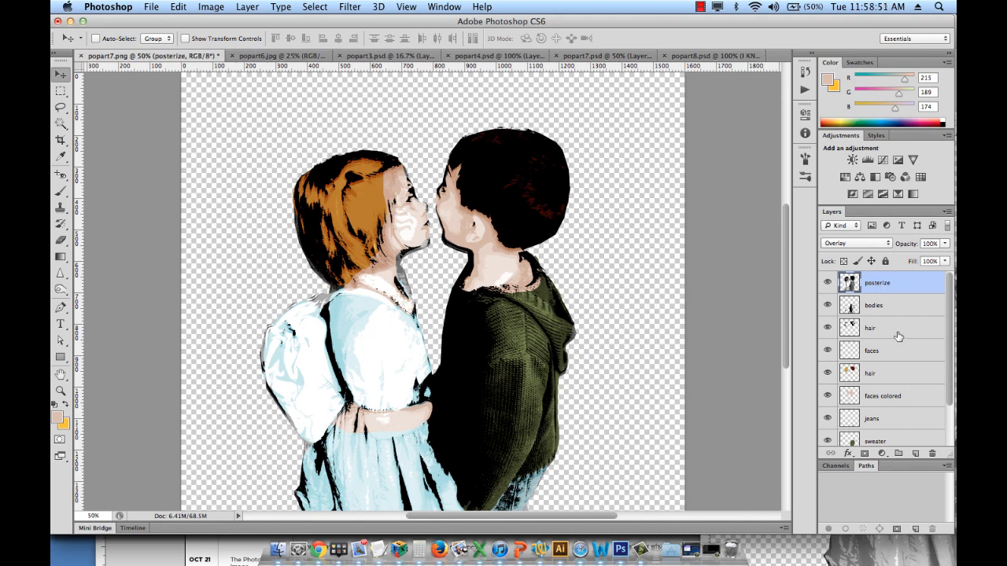
- Add a new empty layer directly above the hidden Background layer and name it bckgcolor
scroll(897, 337, down, 3)
click(911, 439)
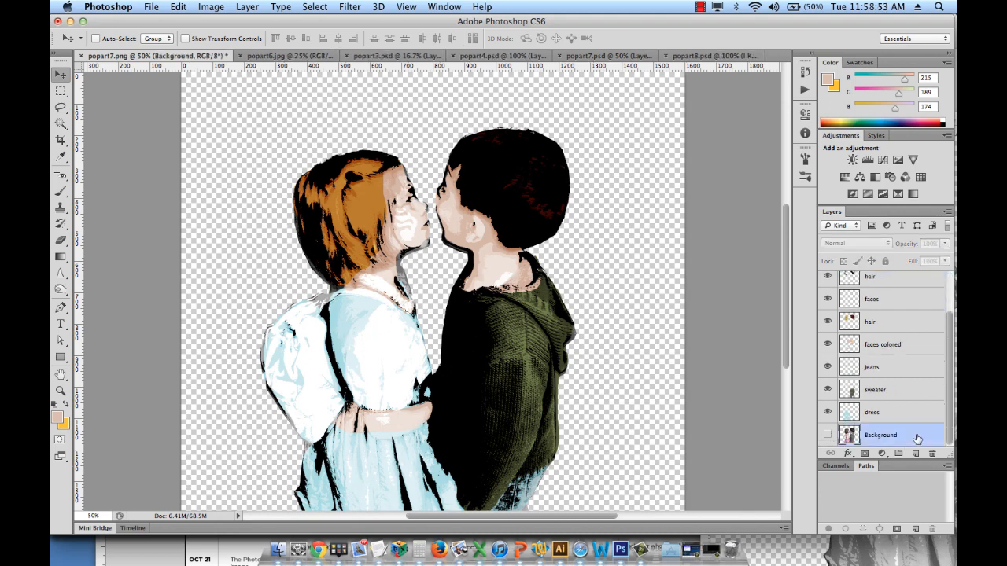
click(915, 454)
scroll(901, 435, down, 1)
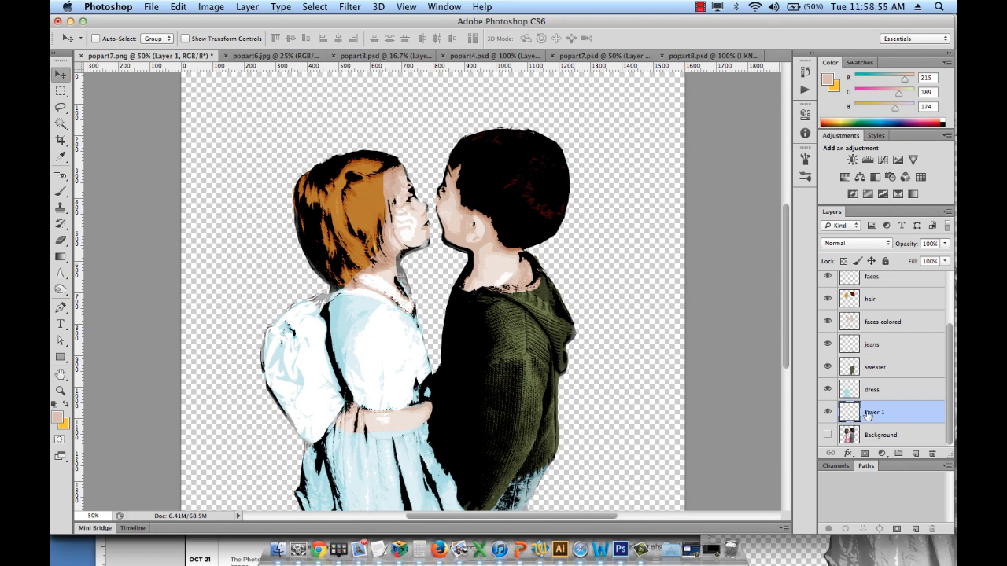
double_click(875, 411)
text(h)
text(ckgcolor)
key(Return)
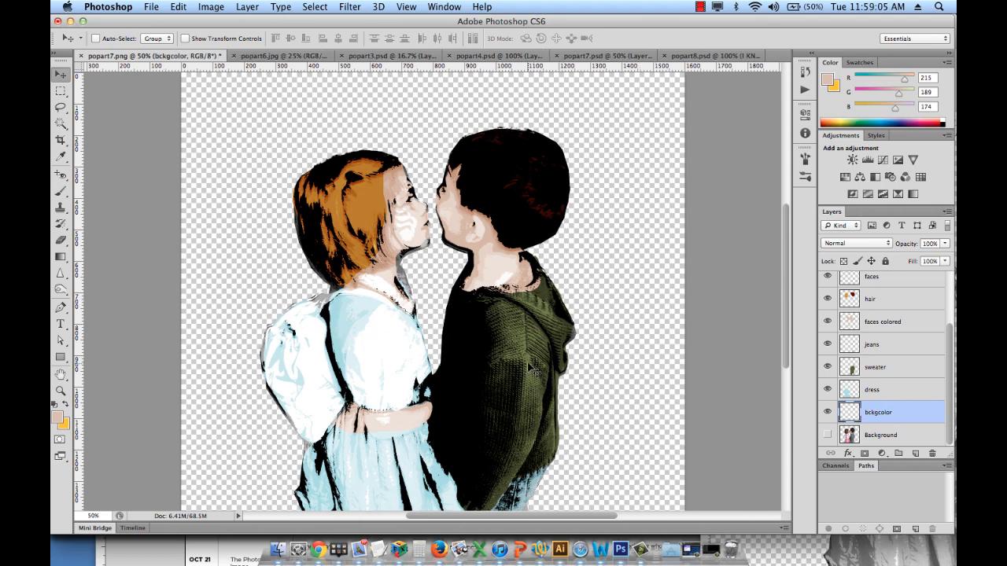
- Sample the green of the boy's sweater and darken and desaturate it to #43453c as the foreground colour
key(i)
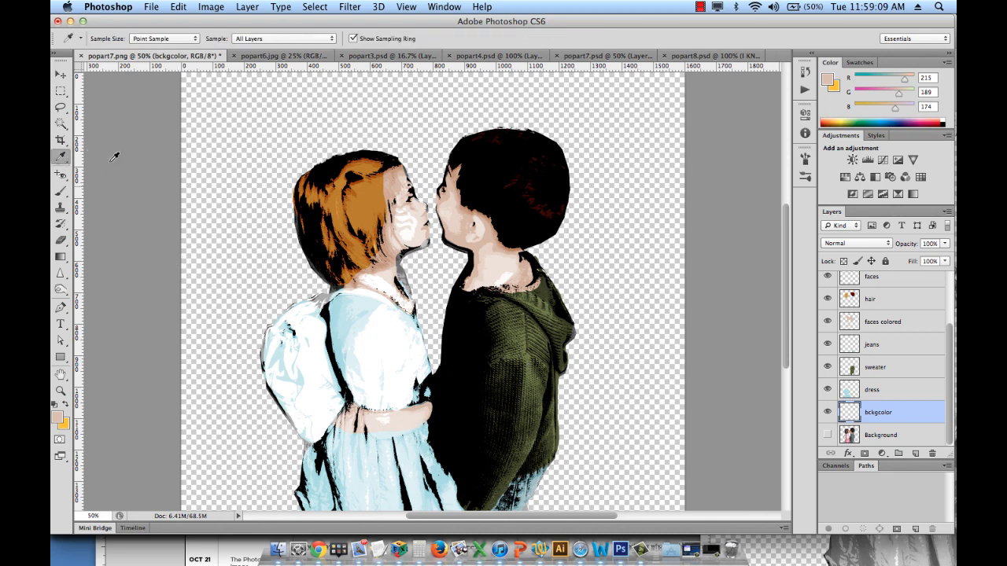
click(530, 354)
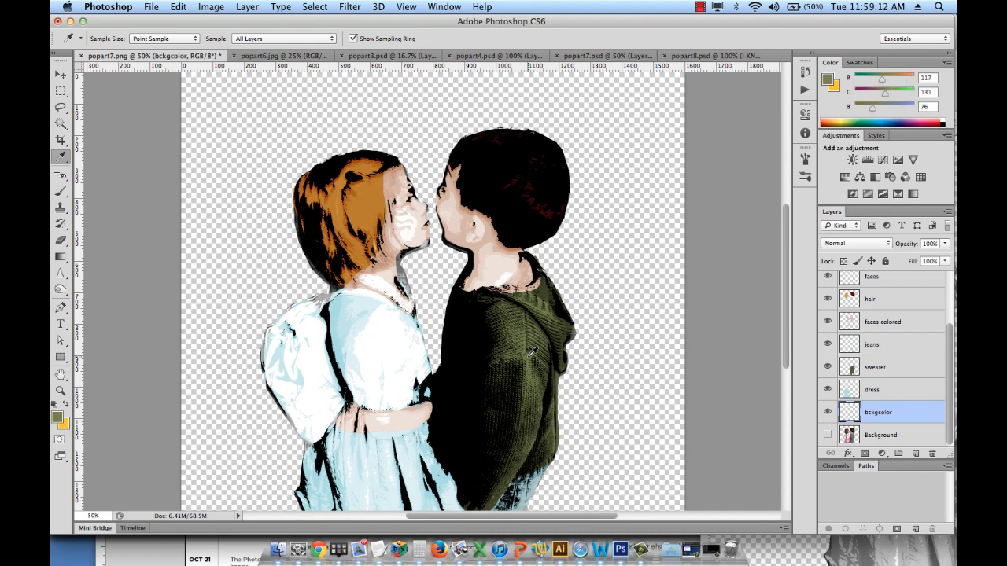
click(59, 417)
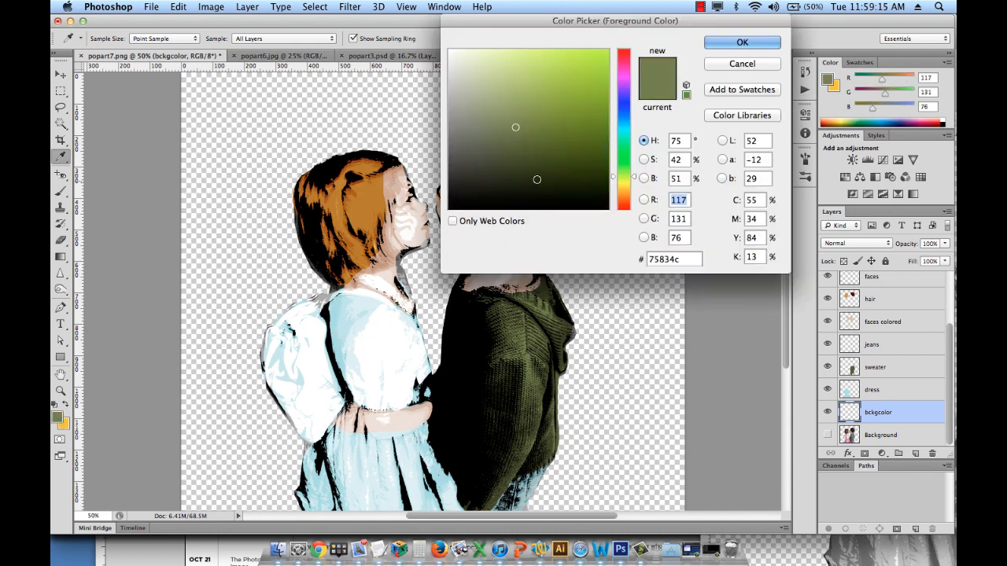
click(497, 176)
click(520, 163)
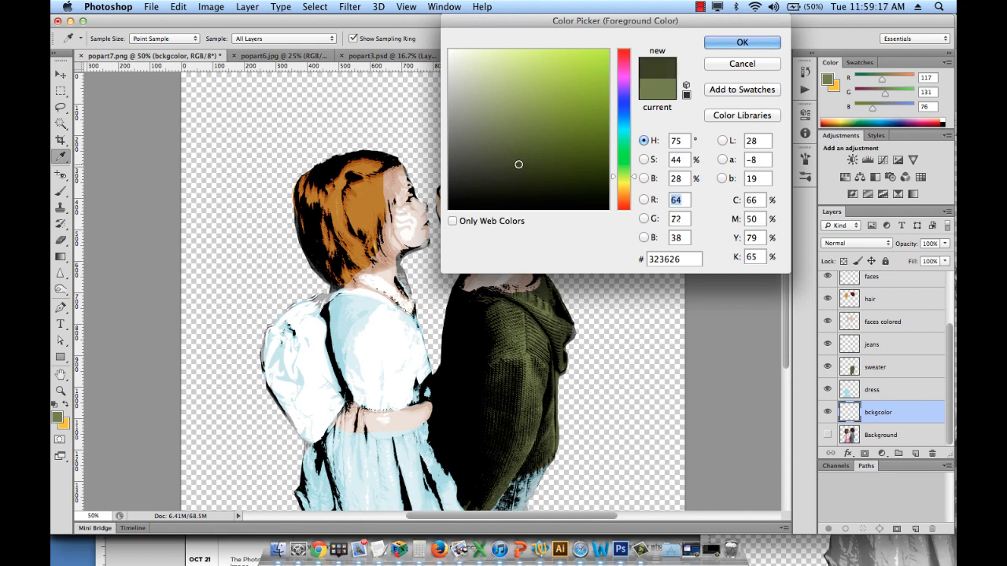
click(486, 172)
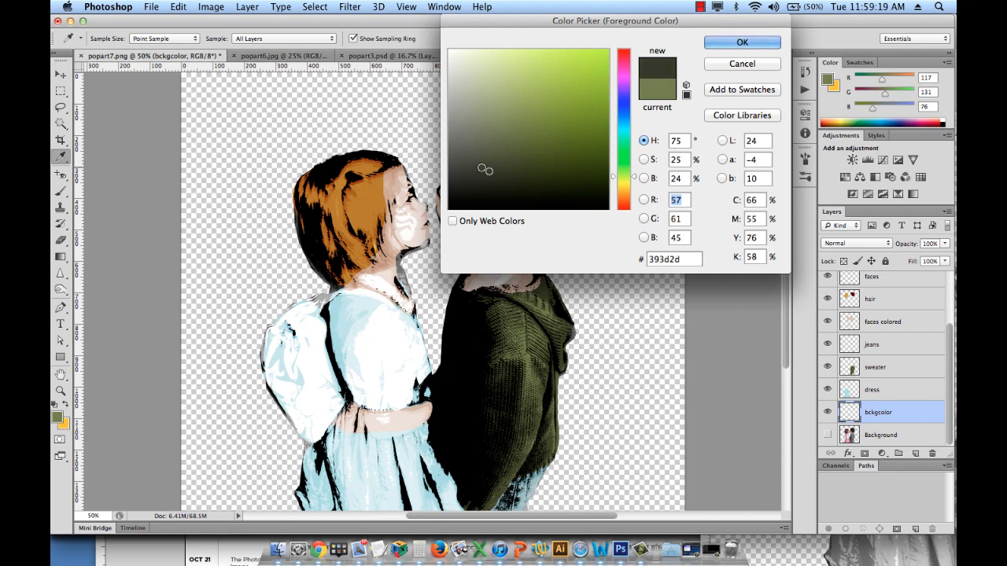
click(477, 170)
click(476, 164)
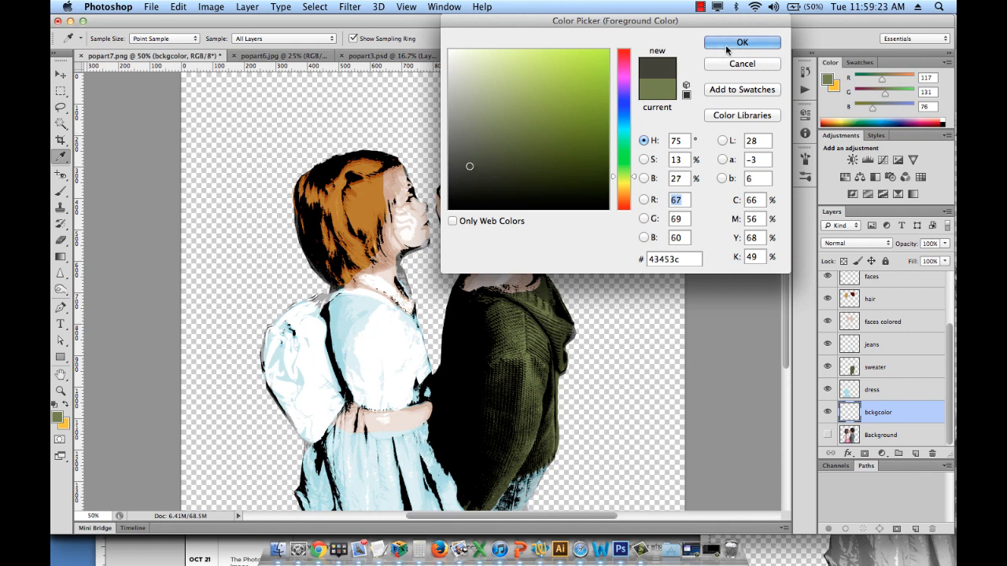
click(742, 42)
- Fill the whole bckgcolor layer with the dark grey-green foreground colour and switch to the Move tool
key(alt+BackSpace)
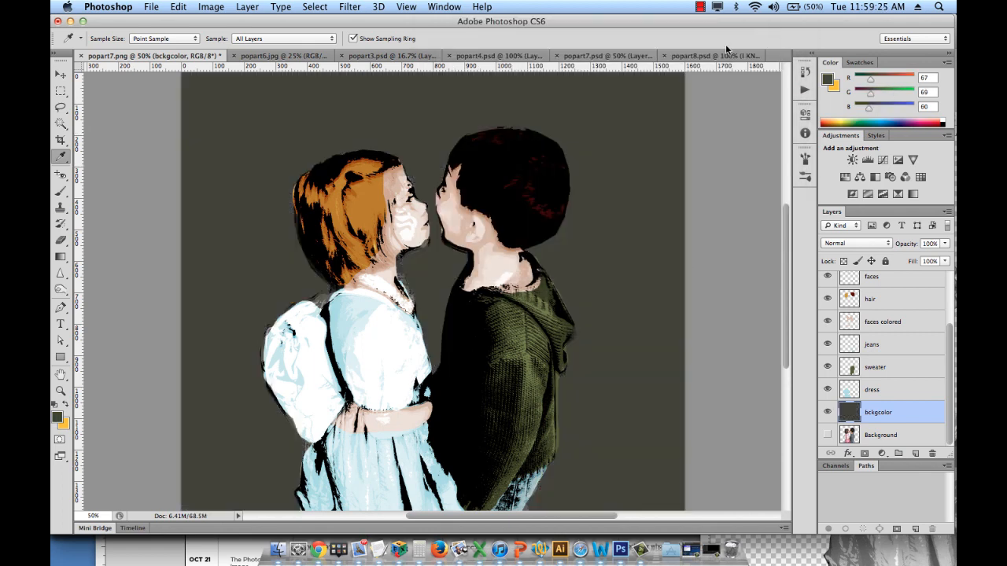
key(super+minus)
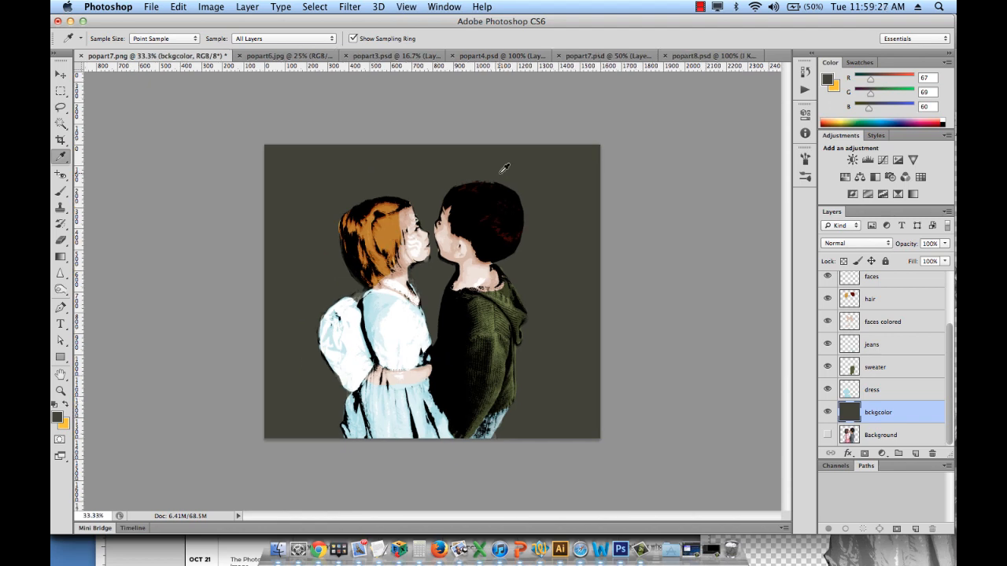
click(61, 73)
key(super+plus)
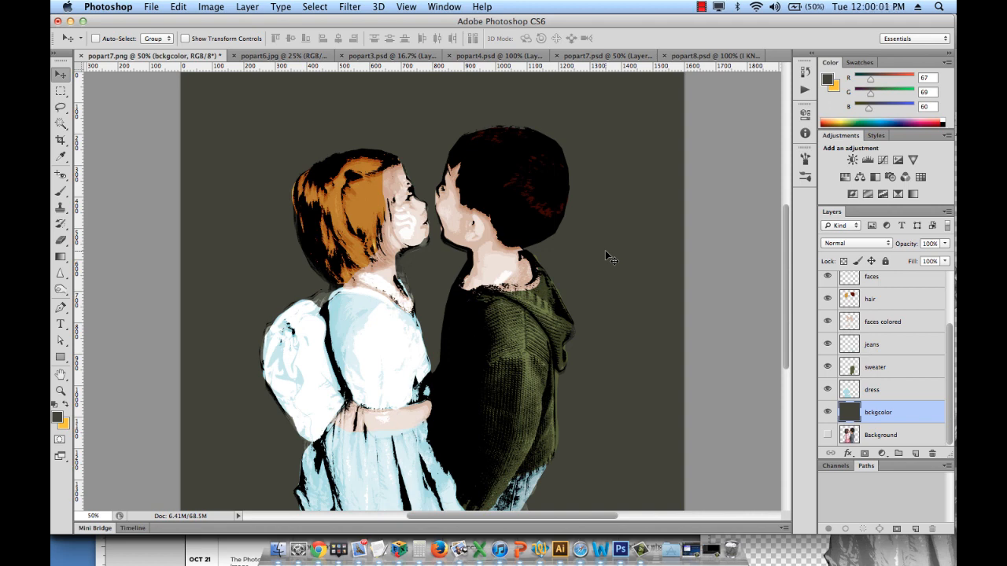
- Make the posterize layer active
scroll(910, 367, up, 3)
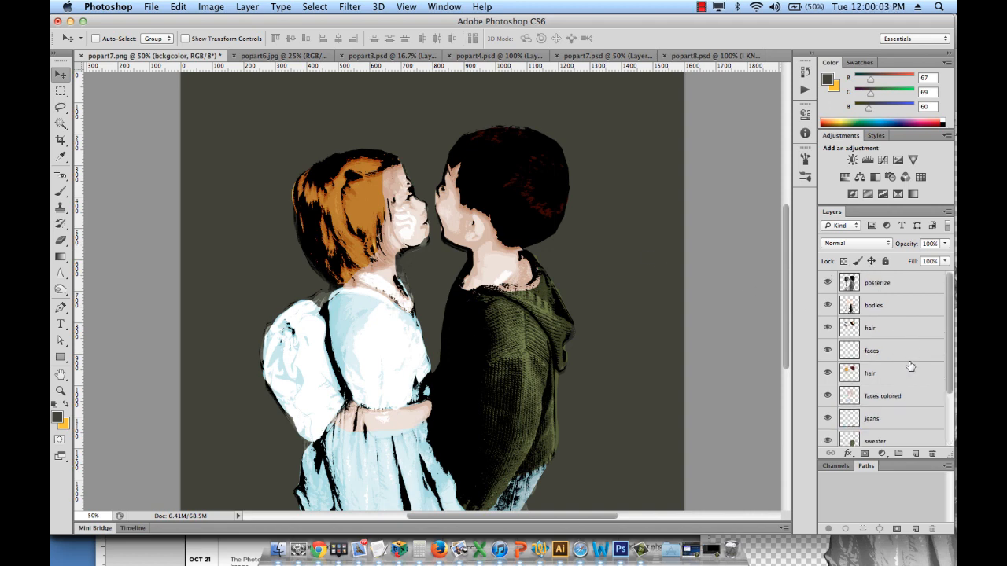
click(896, 282)
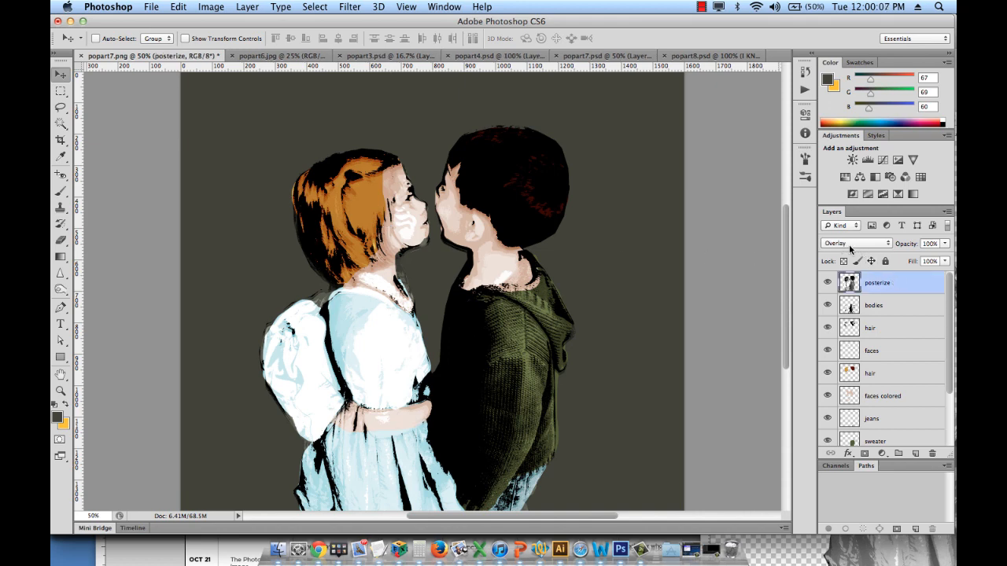